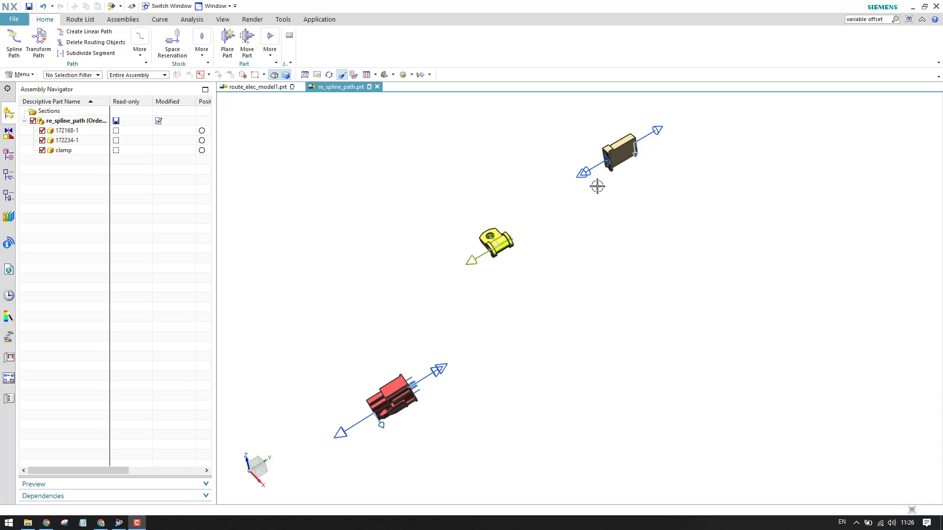
- Start a spline path at the port on the wire side of the red 172168-1 connector
middle_click_drag(510, 292, 548, 250)
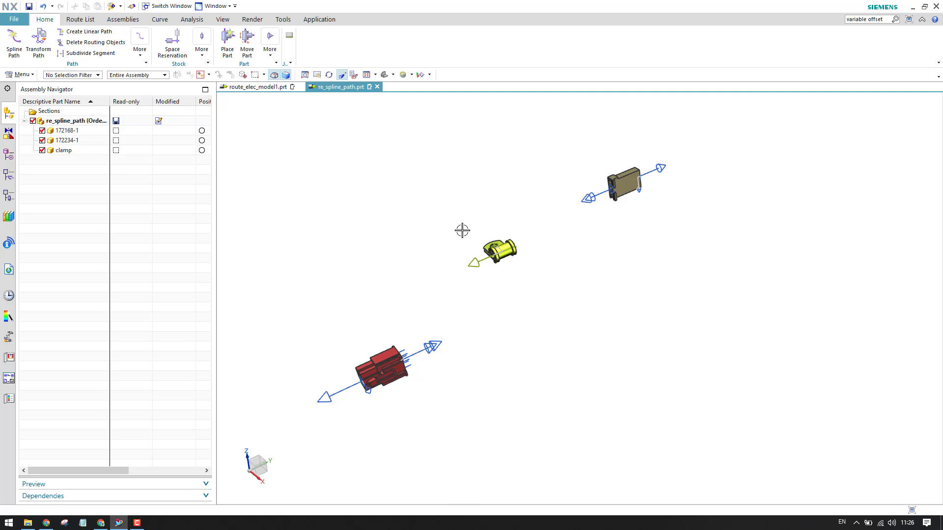
left_click(15, 44)
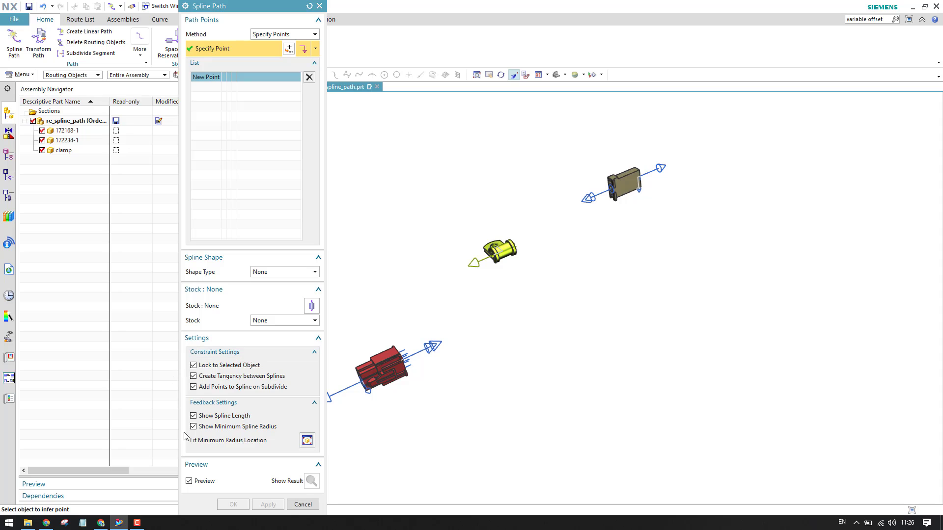
scroll(669, 267, "down", 2)
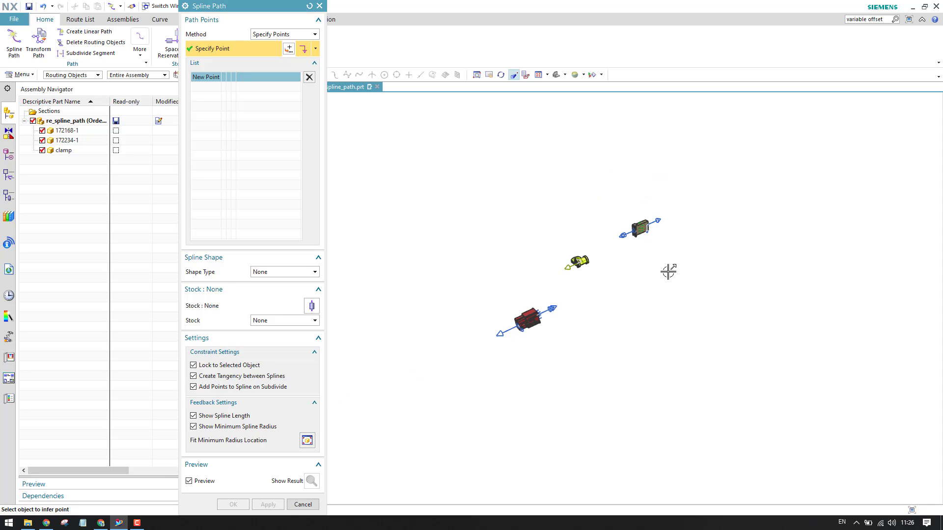
scroll(540, 305, "up", 2)
middle_click_drag(520, 290, 530, 304)
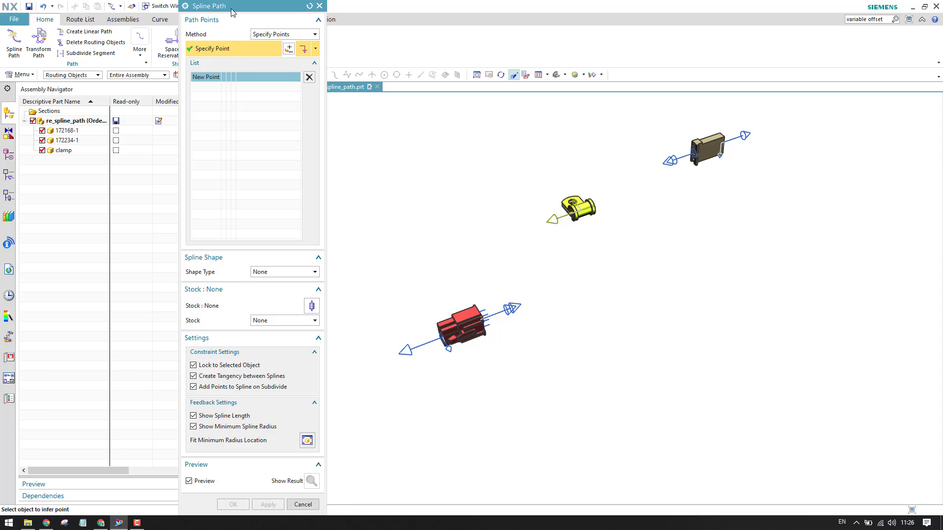
left_click_drag(231, 9, 173, 9)
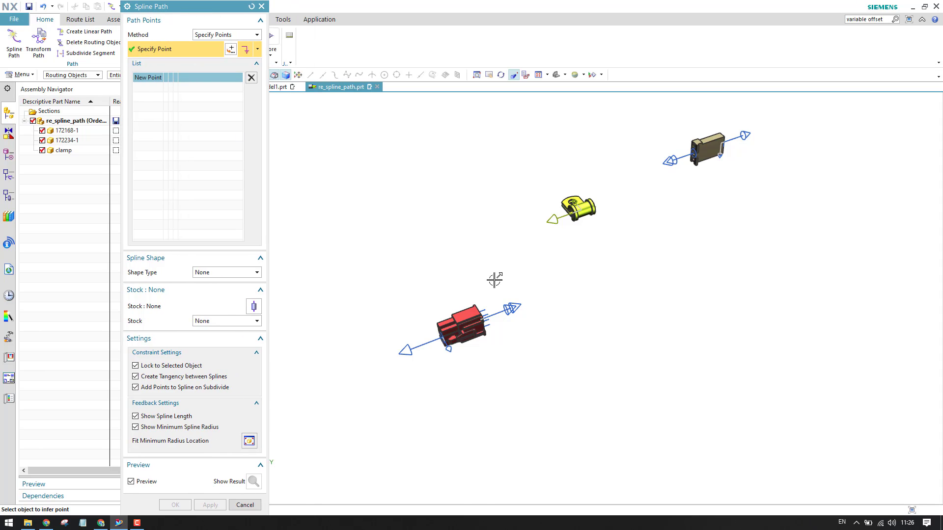
scroll(518, 332, "up", 4)
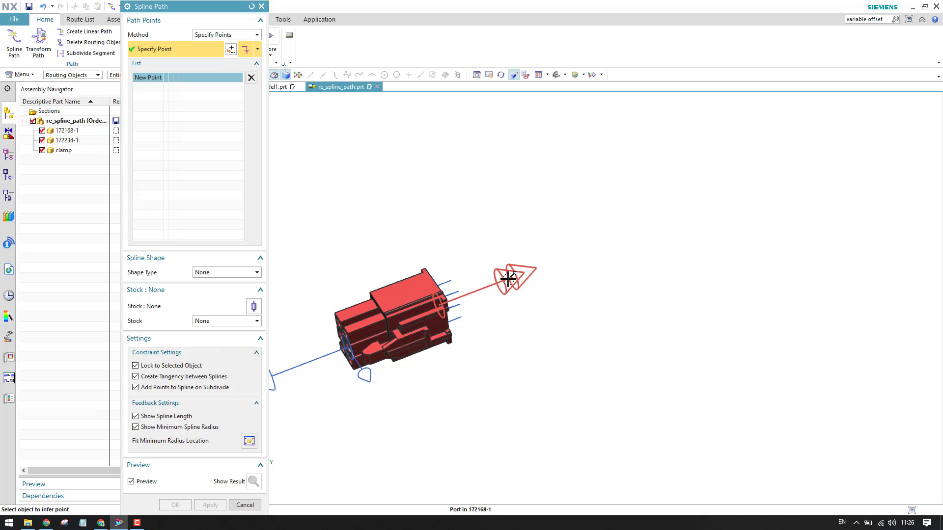
scroll(508, 279, "down", 3)
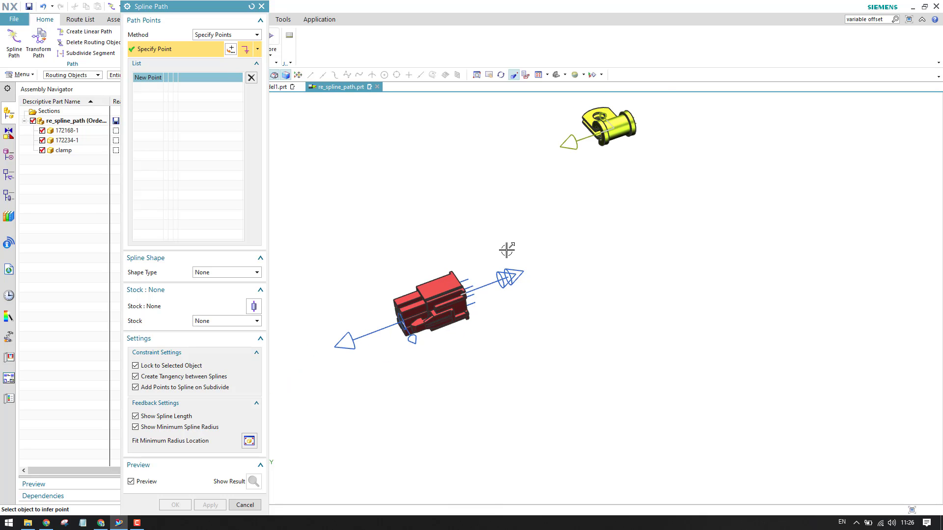
scroll(507, 250, "up", 2)
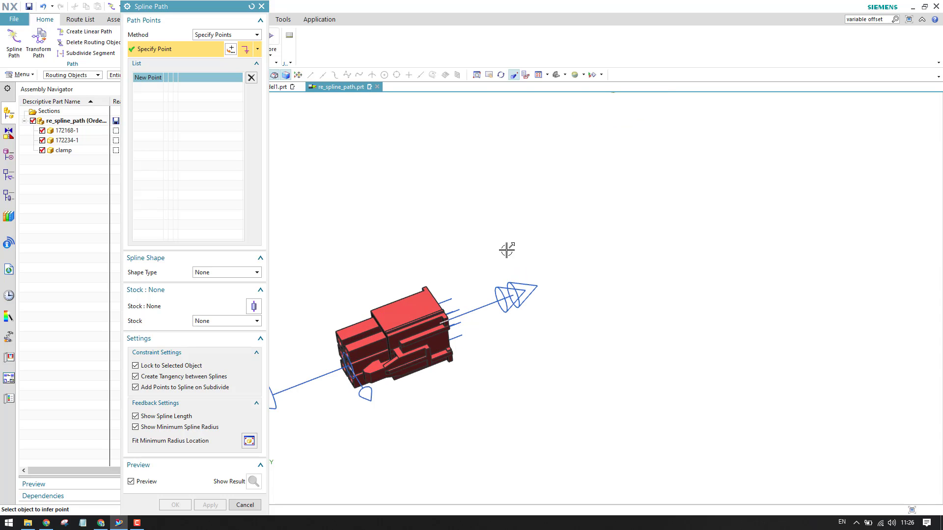
left_click(501, 298)
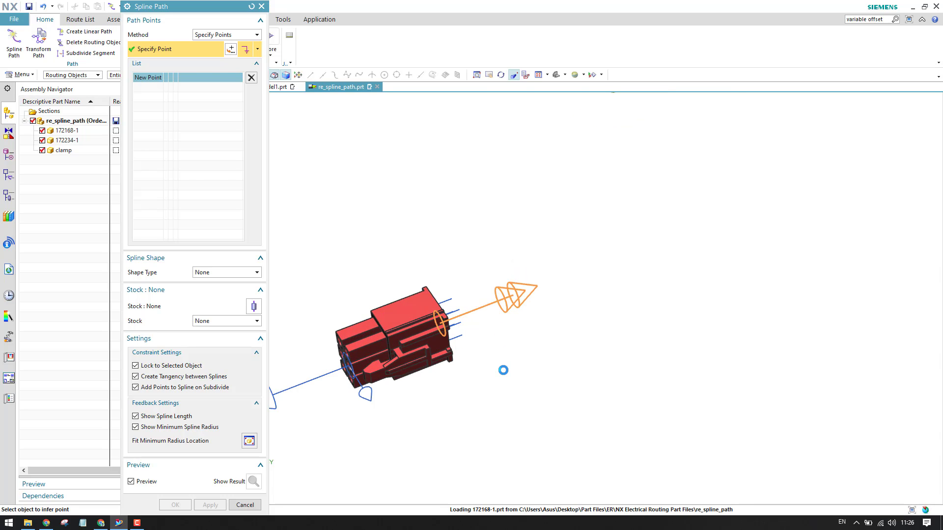
- Route the spline path through the yellow clamp's port to the double-arrow port of the 172234-1 connector
scroll(503, 370, "down", 2)
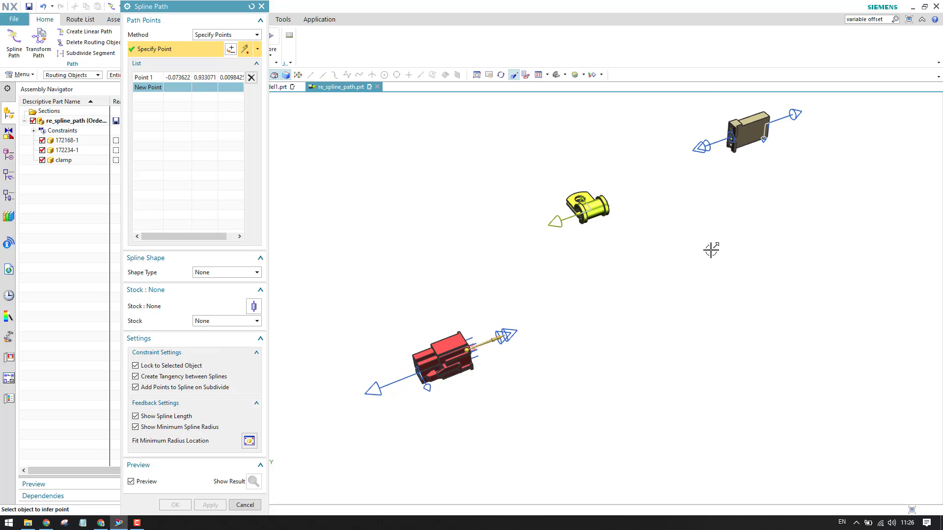
scroll(711, 250, "up", 2)
scroll(545, 221, "down", 2)
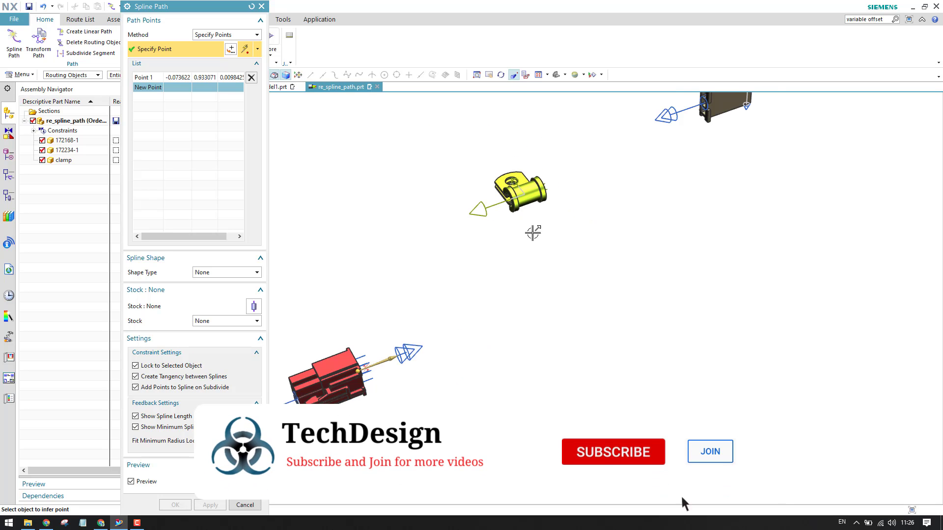
left_click(480, 208)
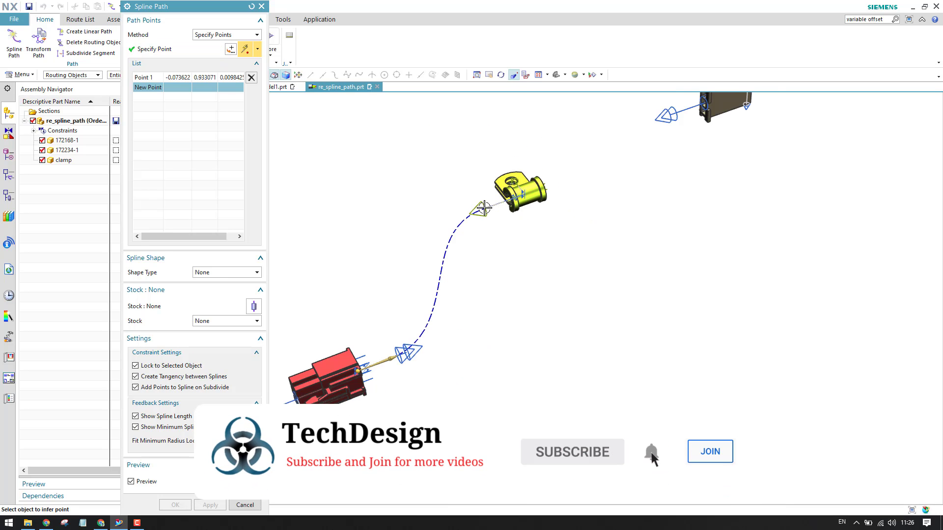
scroll(472, 273, "down", 2)
left_click(607, 175)
scroll(607, 168, "up", 3)
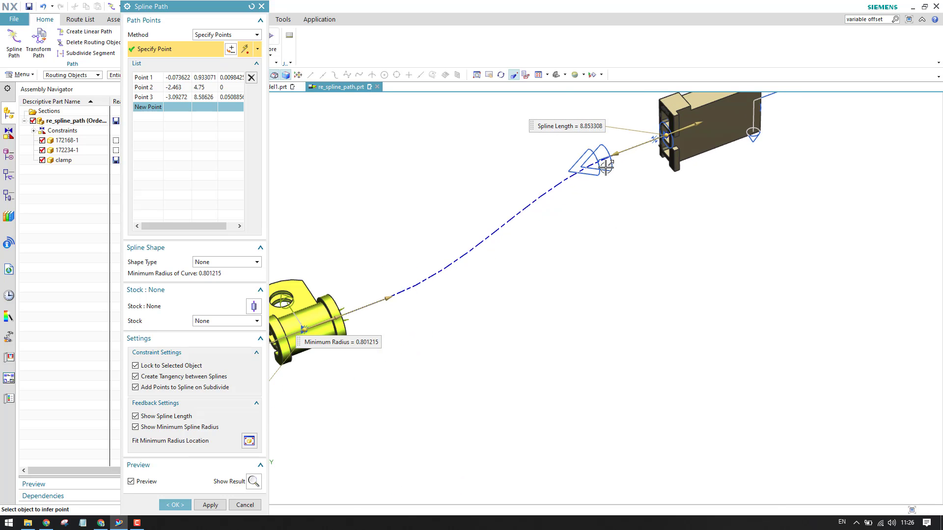
- Check the previewed spline between the connectors with Lock to Selected Object on, and create the path
scroll(607, 176, "down", 2)
scroll(607, 186, "down", 2)
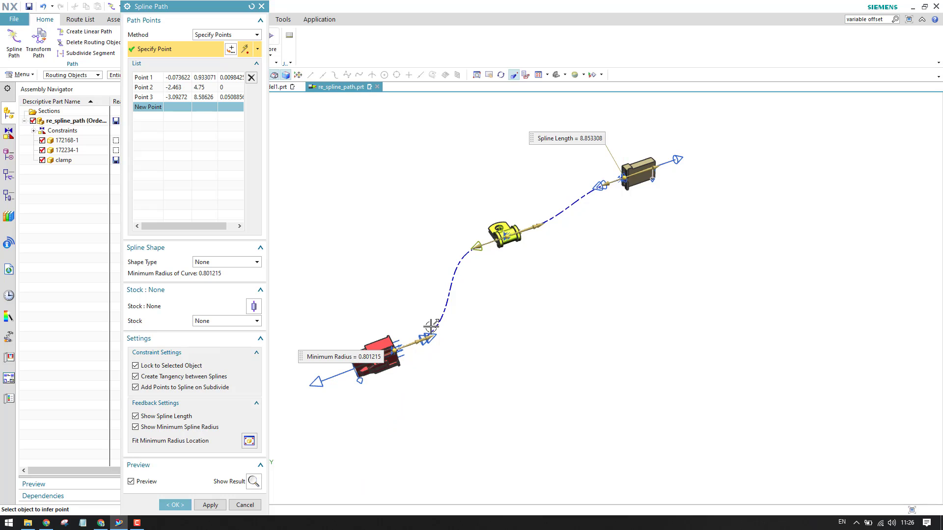
scroll(432, 354, "up", 3)
scroll(451, 315, "down", 2)
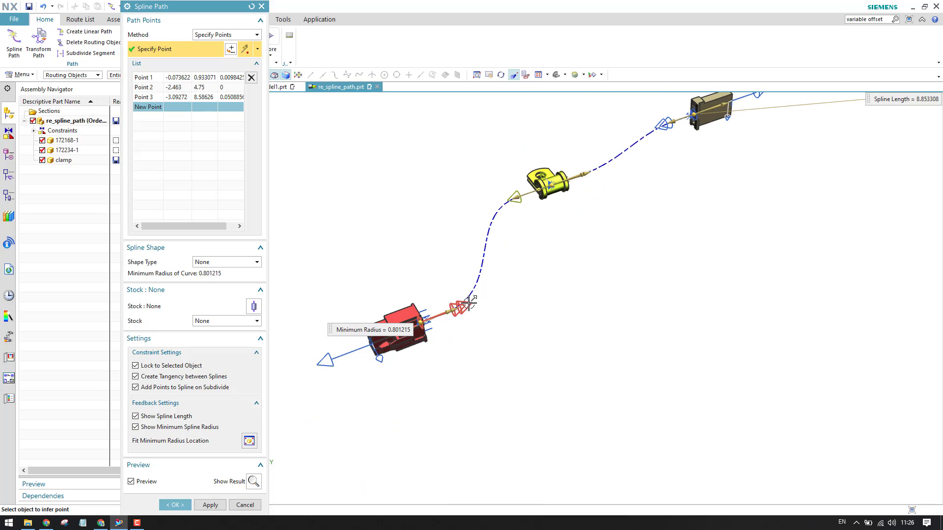
scroll(524, 212, "up", 3)
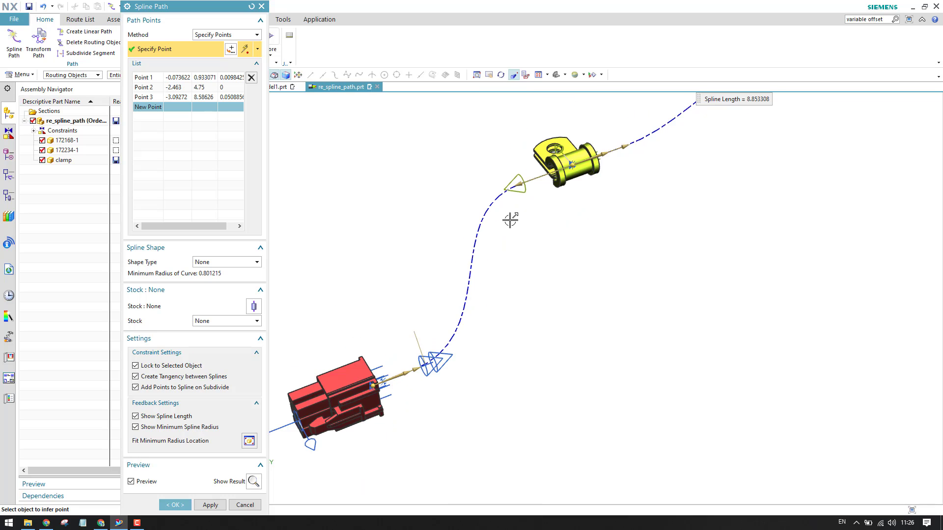
scroll(510, 219, "down", 2)
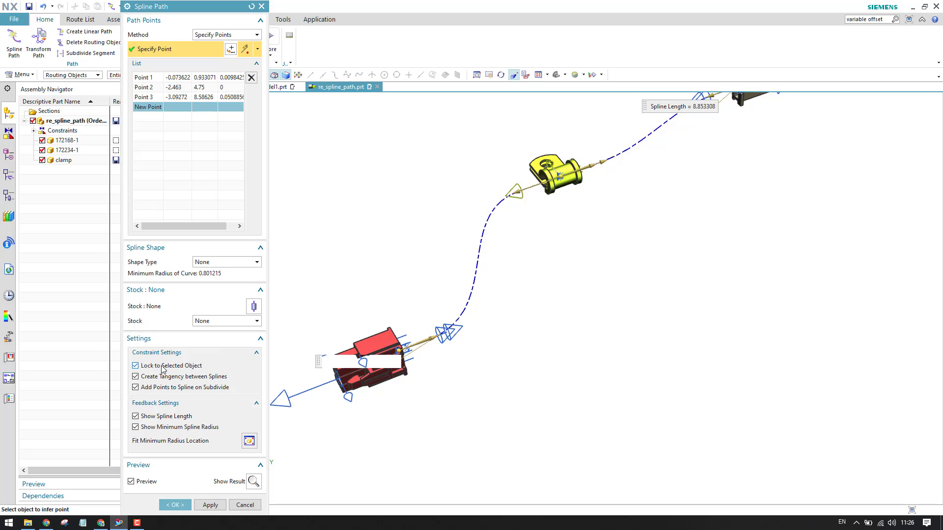
scroll(341, 378, "up", 4)
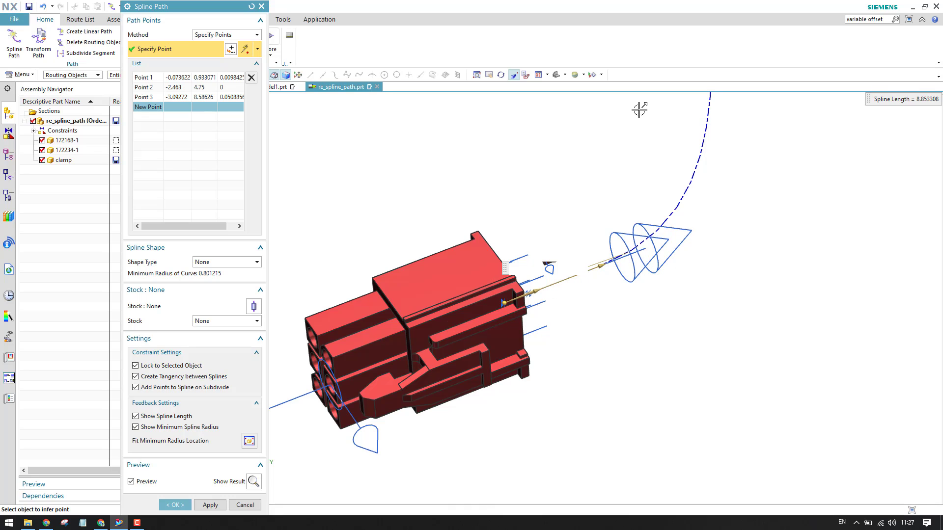
scroll(471, 412, "down", 3)
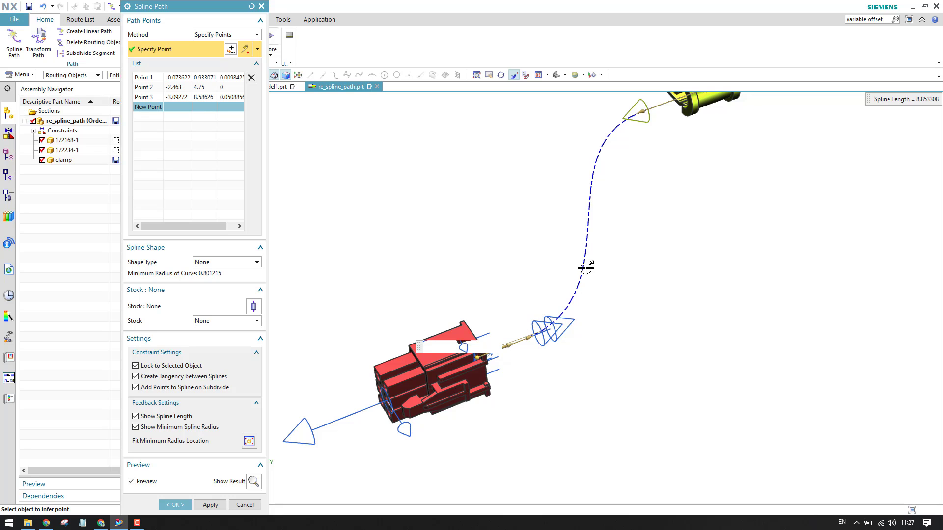
left_click(176, 505)
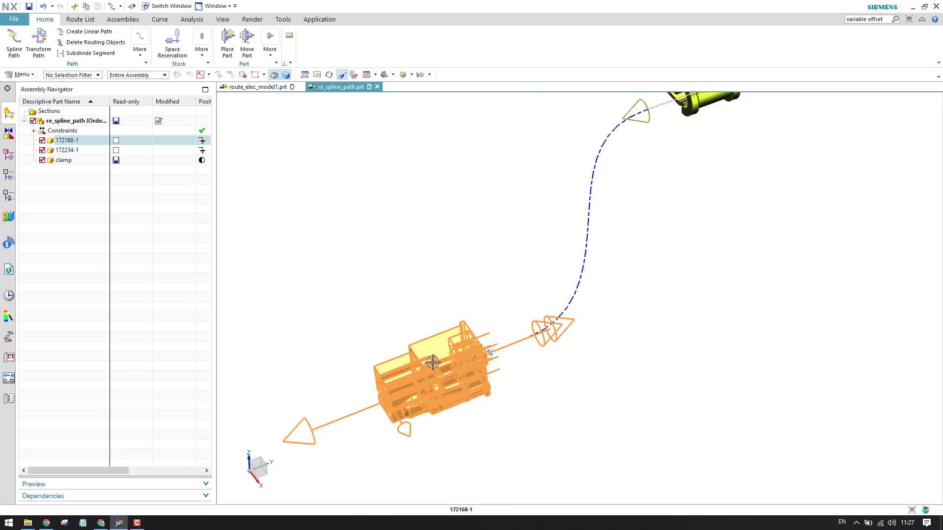
- Move the red 172168-1 connector up about 0.9 along its YC axis with dynamic motion, including its routing objects
right_click(433, 362)
left_click(487, 376)
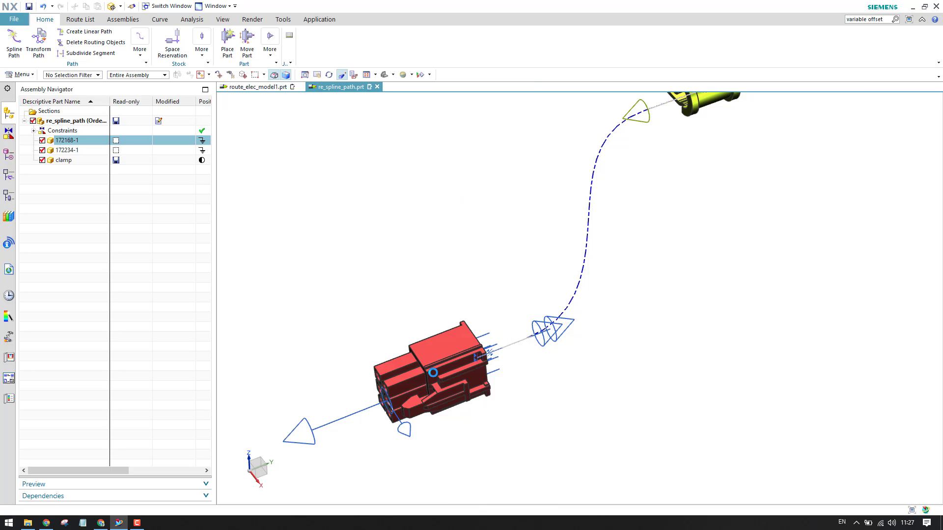
scroll(467, 226, "up", 5)
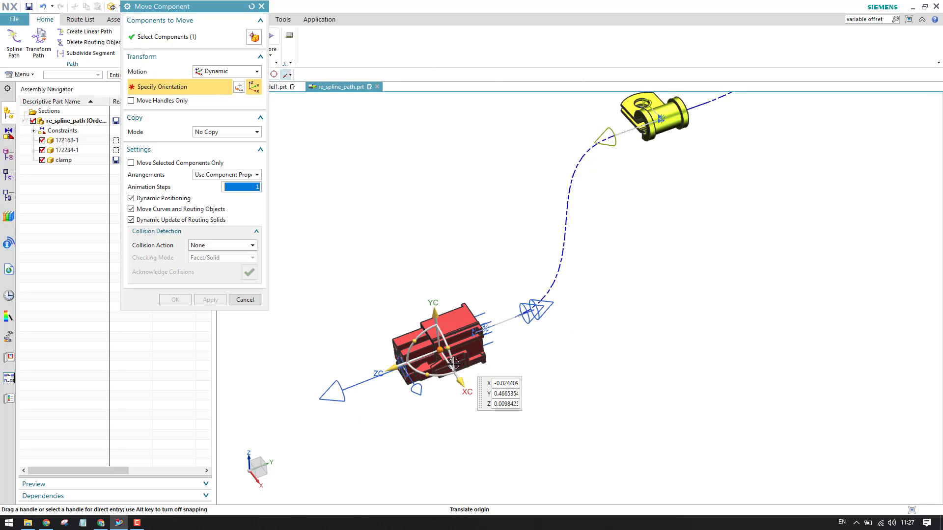
scroll(440, 351, "down", 5)
left_click_drag(435, 287, 441, 217)
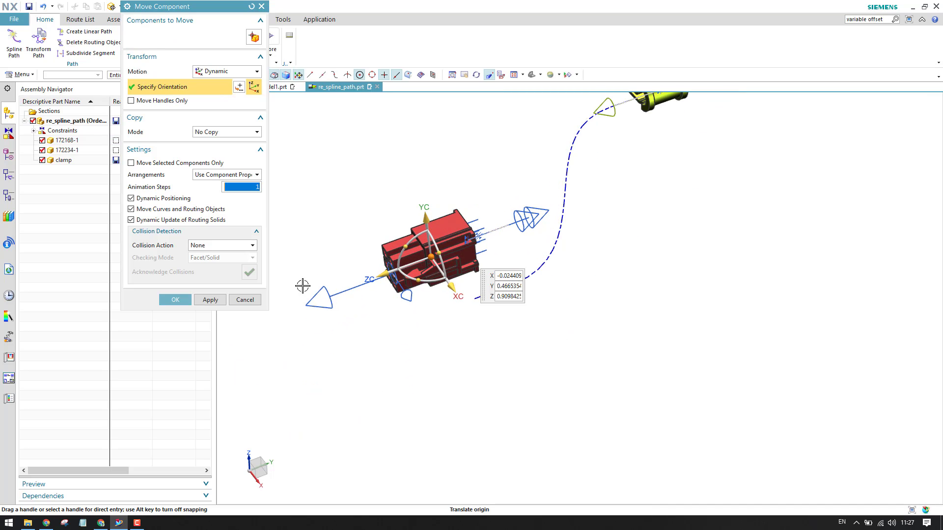
left_click(173, 300)
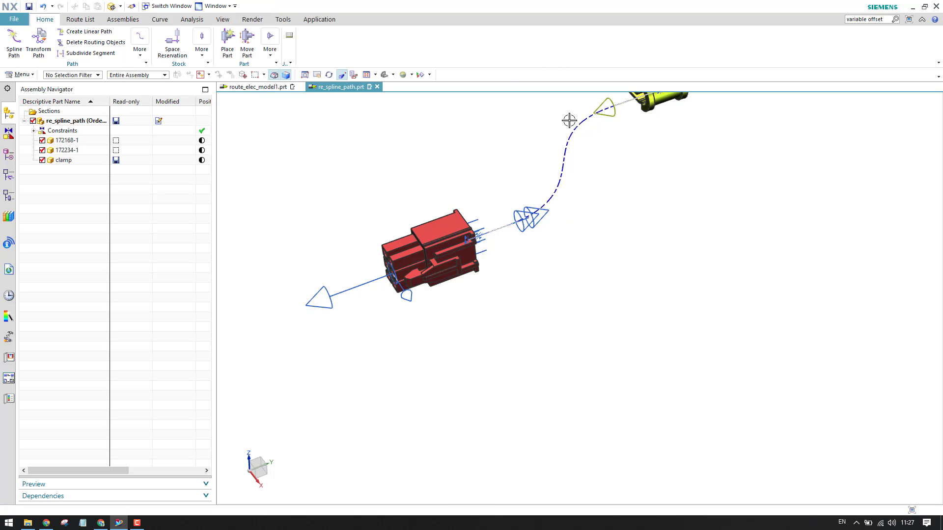
- Reopen the connector-to-connector spline path and examine its points, tangency constraints, spline length and minimum radius feedback
scroll(487, 234, "down", 2)
scroll(465, 226, "up", 4)
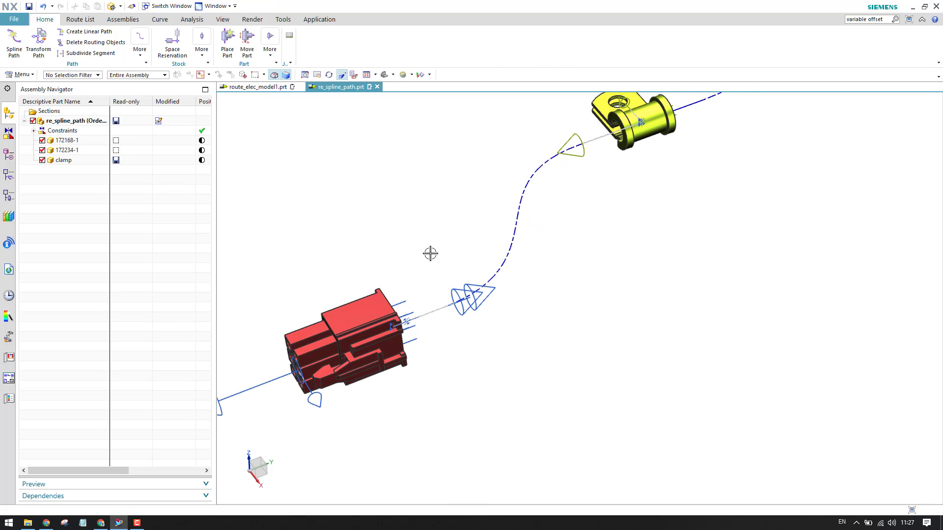
double_click(519, 268)
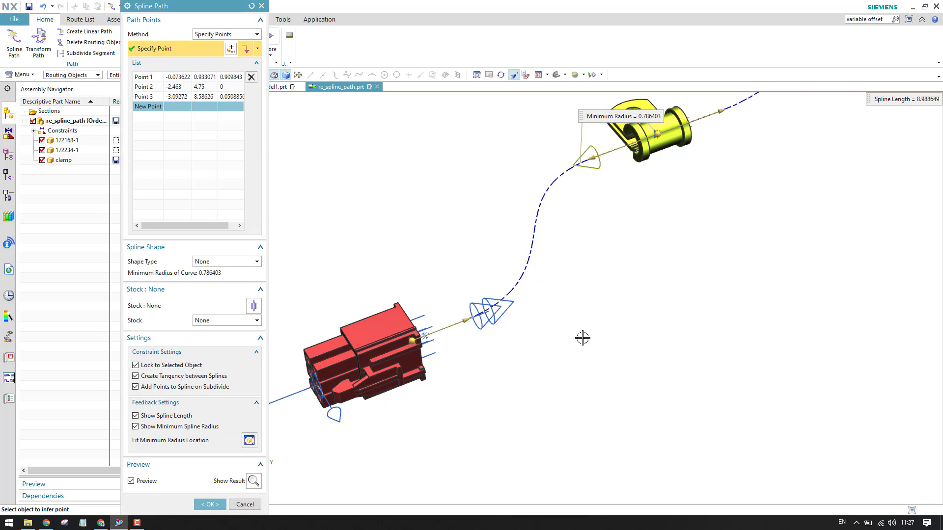
scroll(583, 338, "down", 2)
scroll(447, 316, "up", 4)
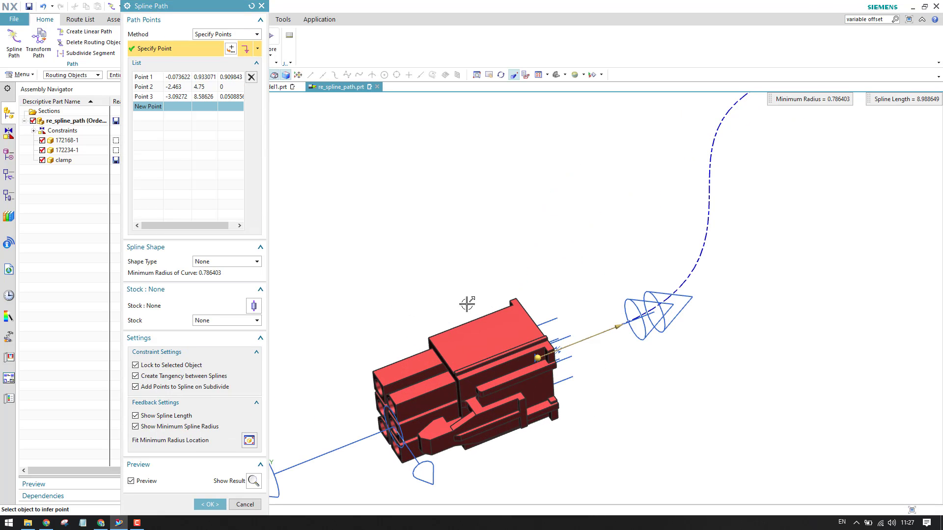
scroll(467, 304, "down", 3)
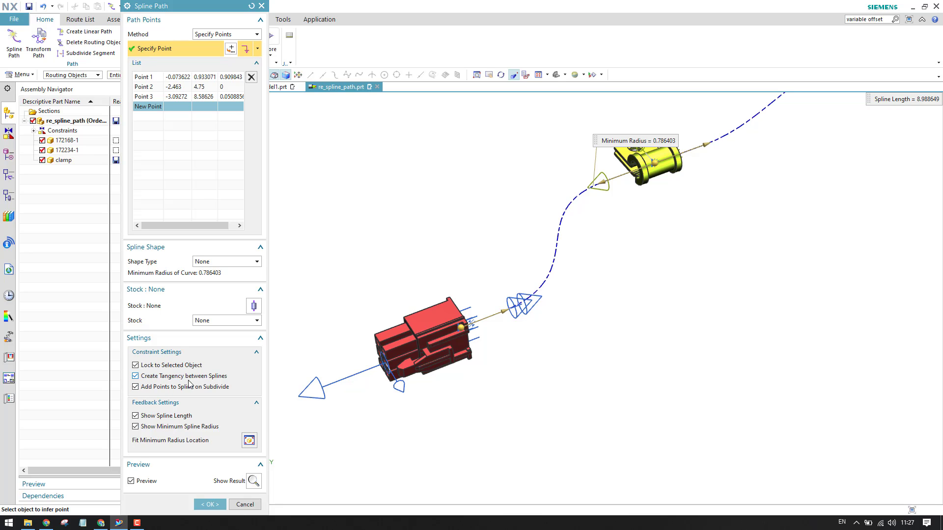
scroll(300, 390, "down", 2)
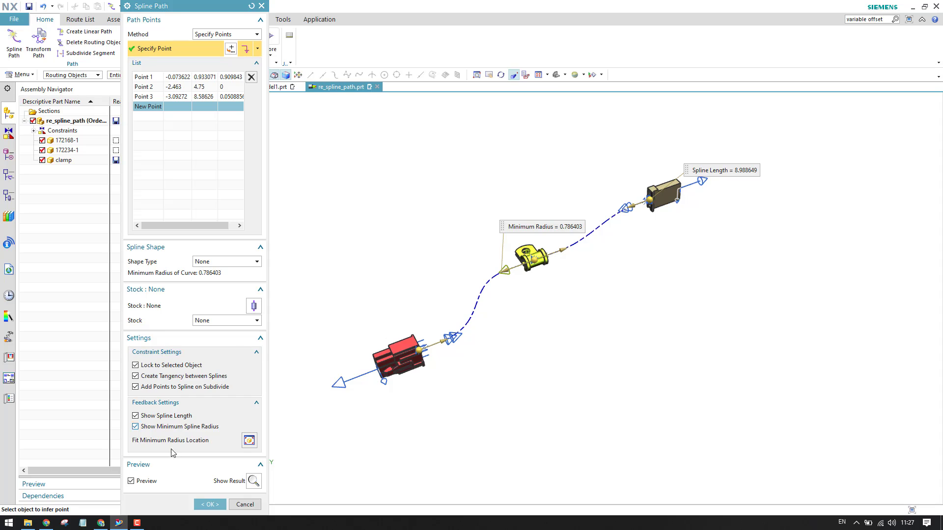
left_click(210, 504)
- Create a separate arched spline path about 6.98 long through three free points below the connectors
left_click(13, 43)
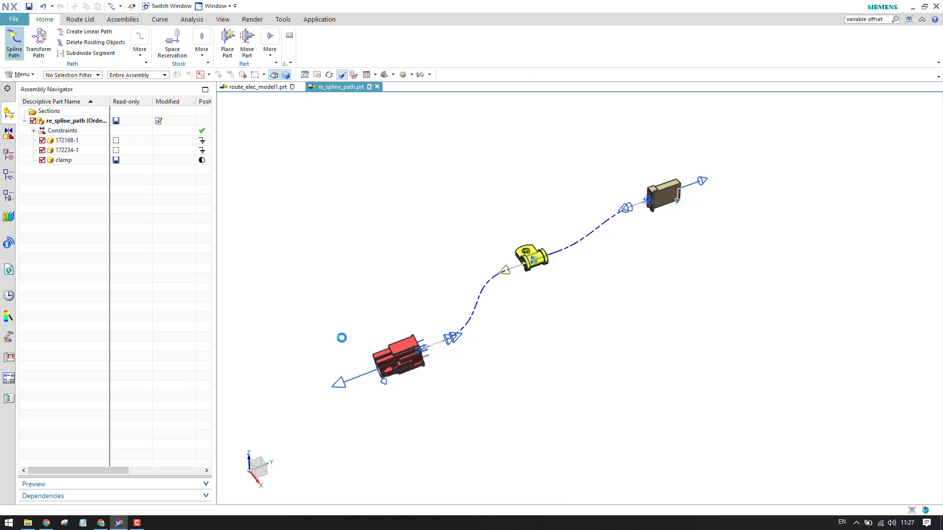
left_click(485, 384)
left_click(660, 314)
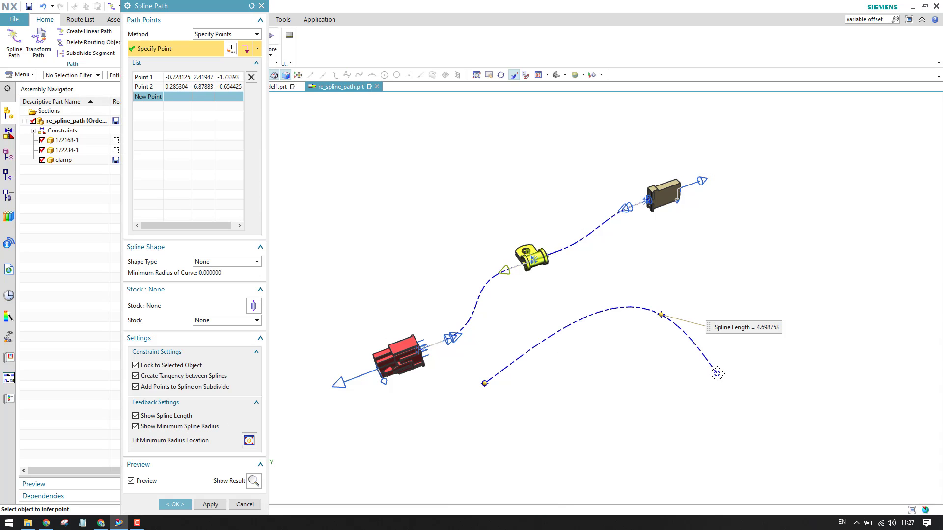
left_click(717, 373)
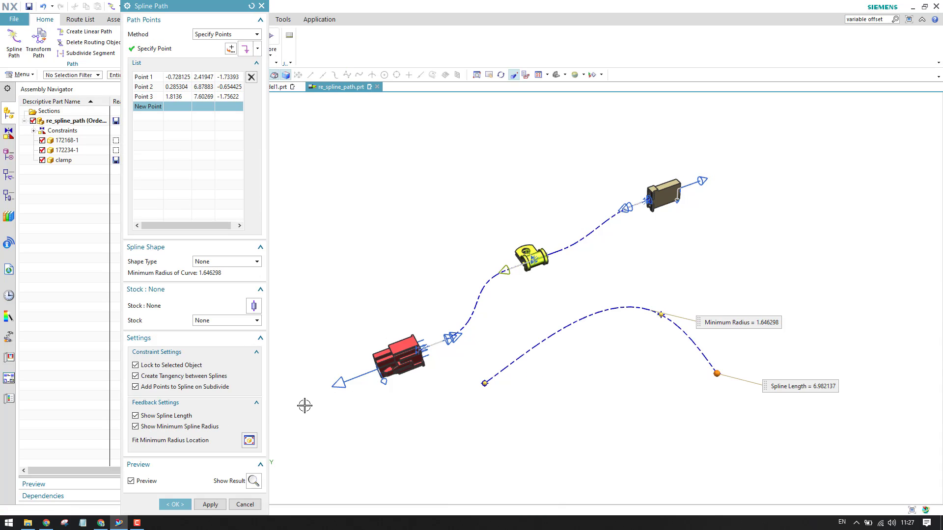
left_click(175, 504)
- Create a spline path about 5.19 long from the arched spline's end through two free points, and examine the tangency at their shared point
left_click(21, 54)
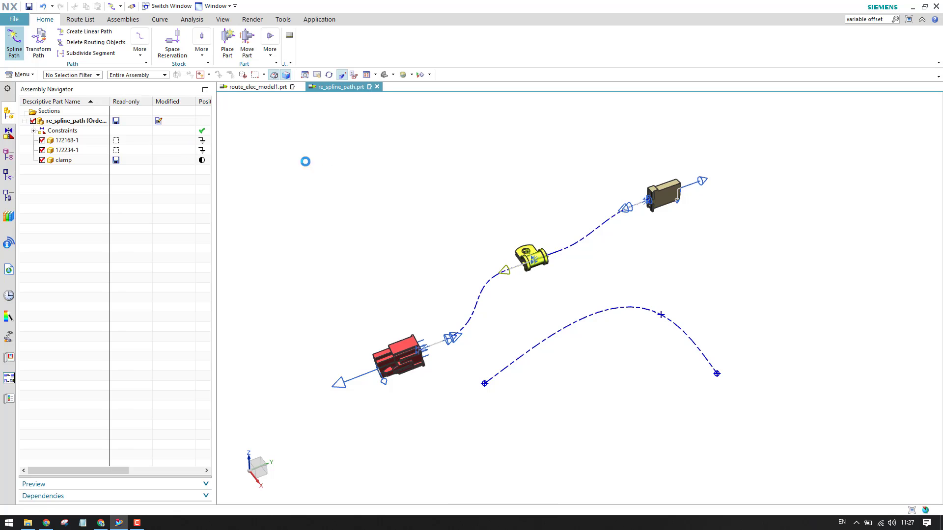
scroll(482, 263, "down", 2)
scroll(486, 233, "up", 5)
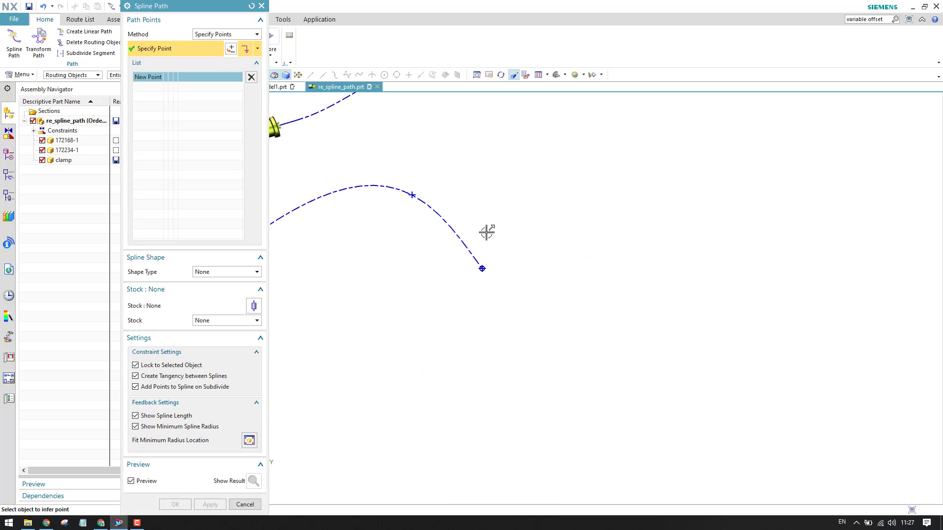
left_click(482, 268)
left_click(570, 151)
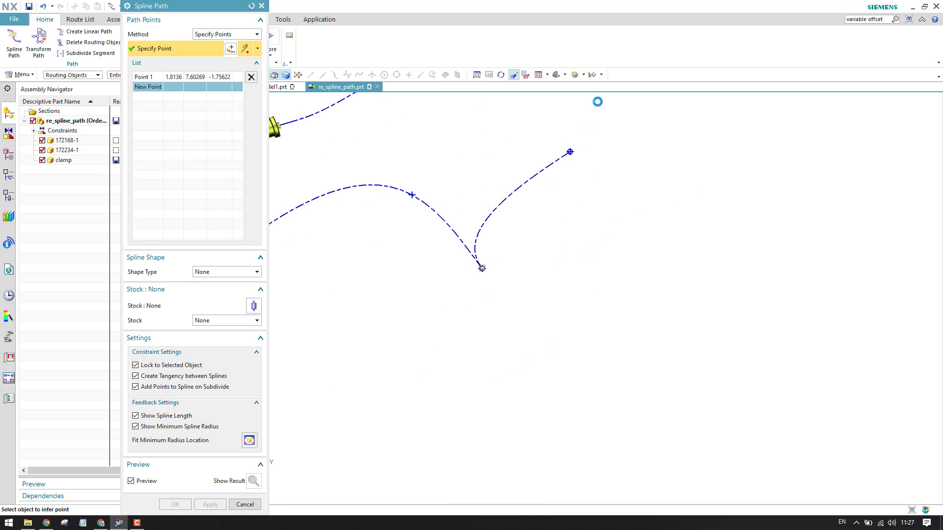
left_click(658, 108)
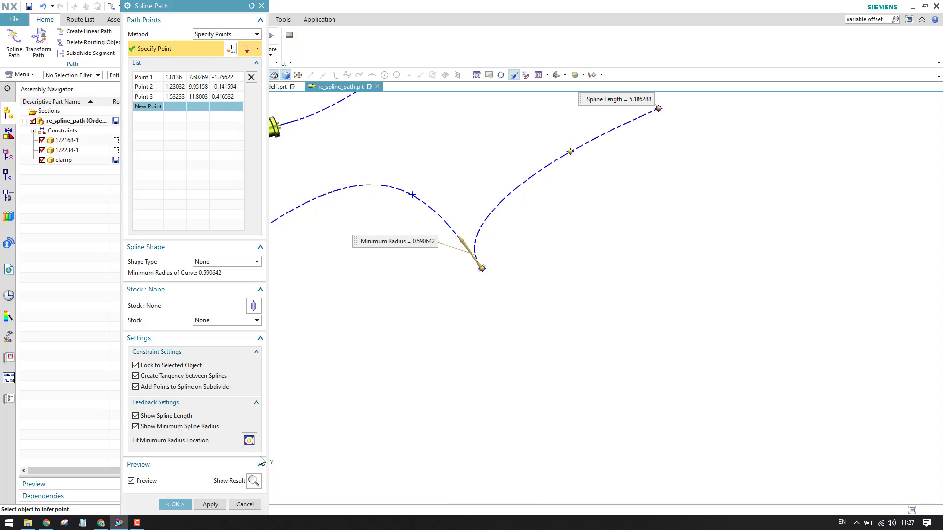
left_click(175, 505)
scroll(354, 304, "up", 4)
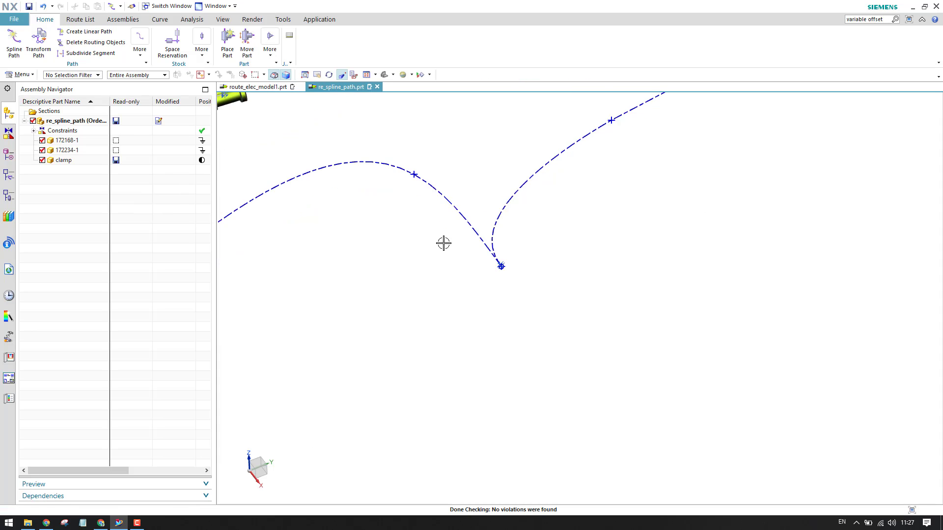
scroll(572, 300, "up", 3)
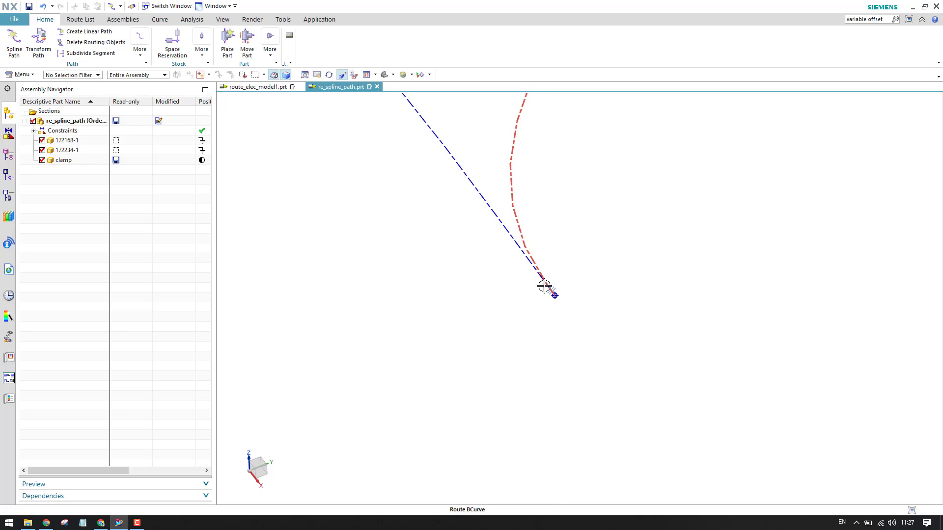
scroll(560, 294, "up", 3)
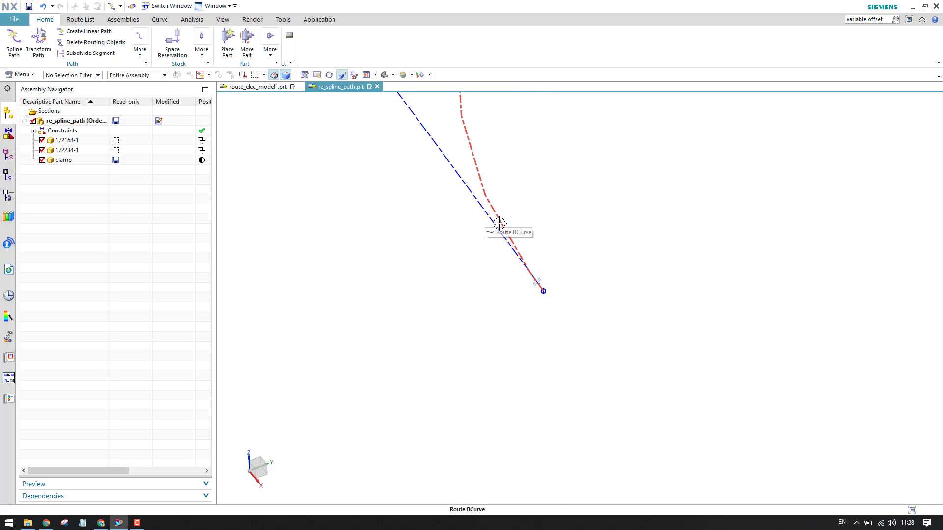
scroll(508, 234, "down", 5)
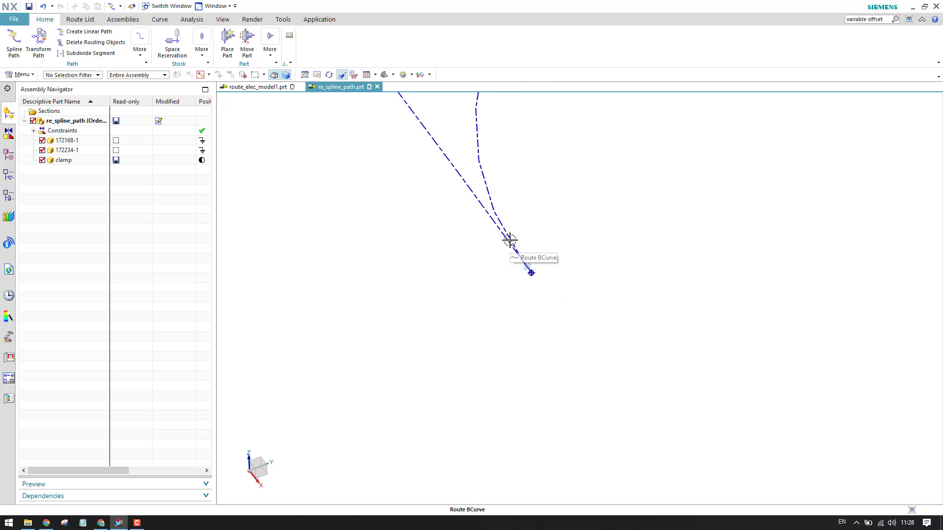
scroll(510, 240, "down", 3)
- Create a third spline path about 4.35 long from the same shared end point to a free point, with Create Tangency between Splines on
left_click(14, 46)
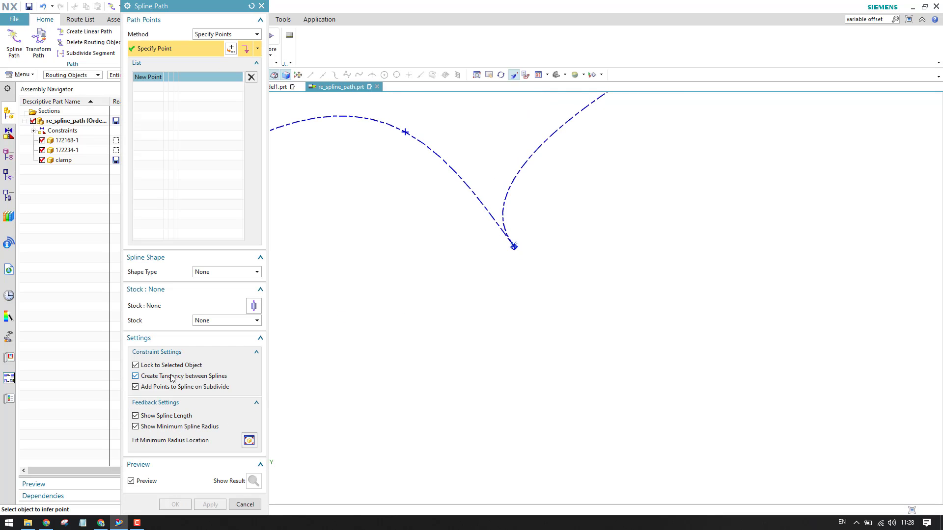
left_click(513, 247)
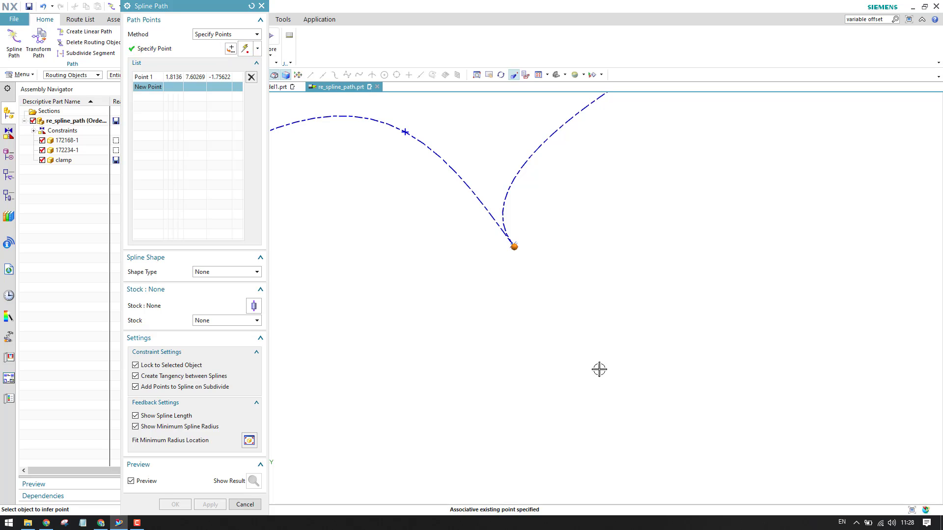
left_click(808, 411)
scroll(531, 297, "up", 5)
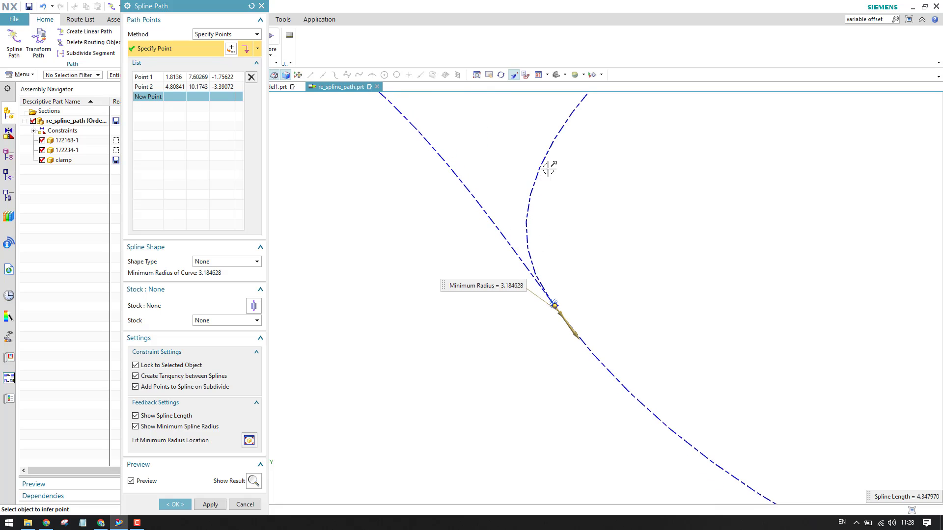
scroll(529, 275, "down", 4)
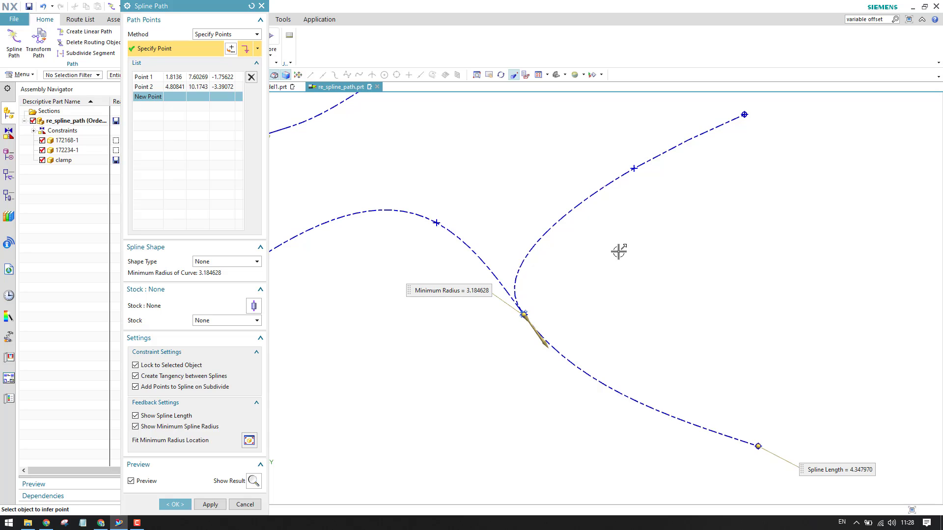
scroll(585, 225, "down", 3)
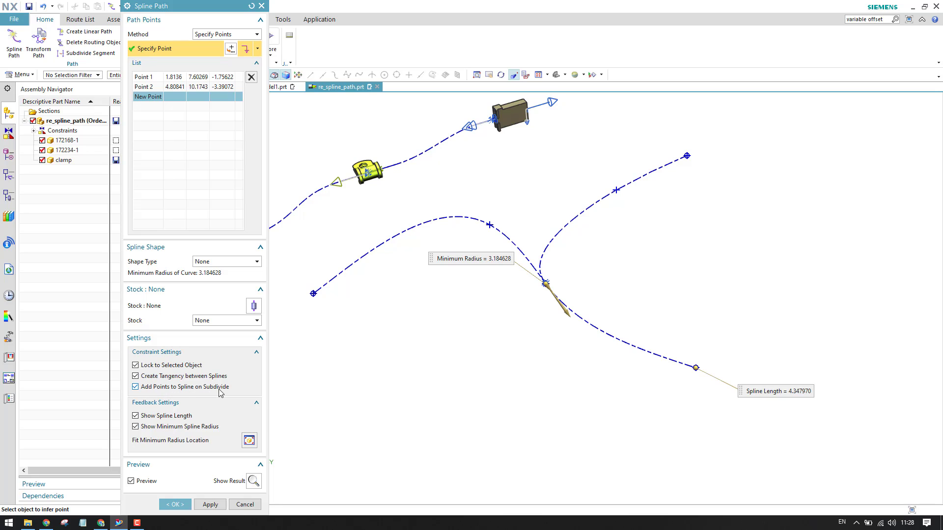
left_click(185, 505)
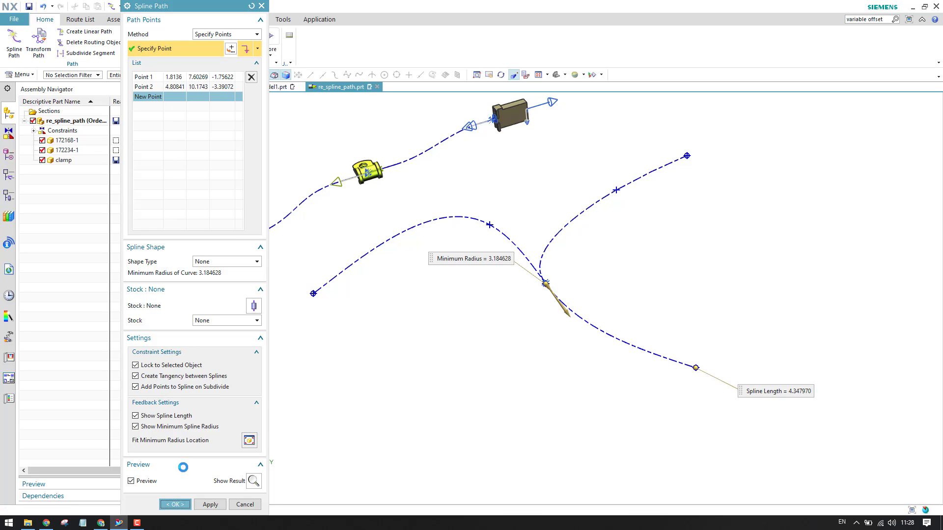
left_click(92, 55)
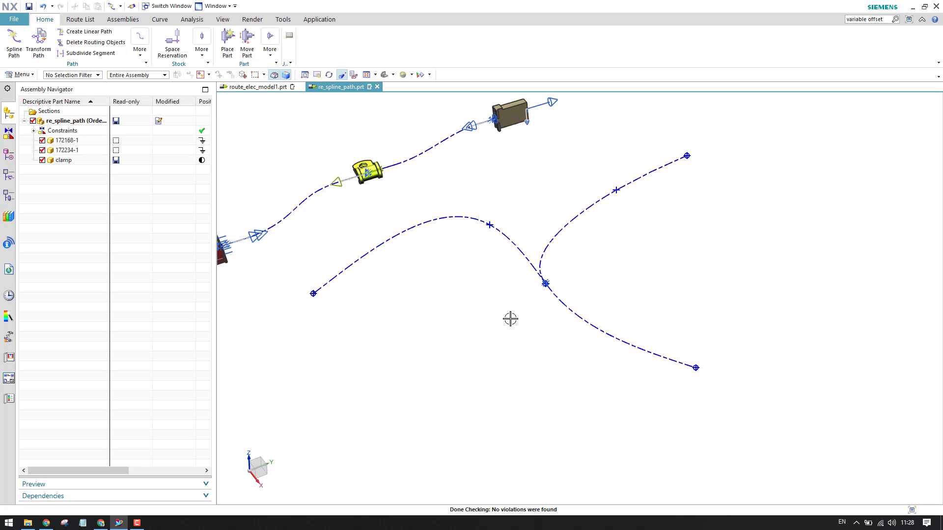
- Delete the arched spline path and the two spline paths branching from its end, keeping only the path between the connectors
scroll(526, 322, "down", 2)
scroll(347, 315, "up", 3)
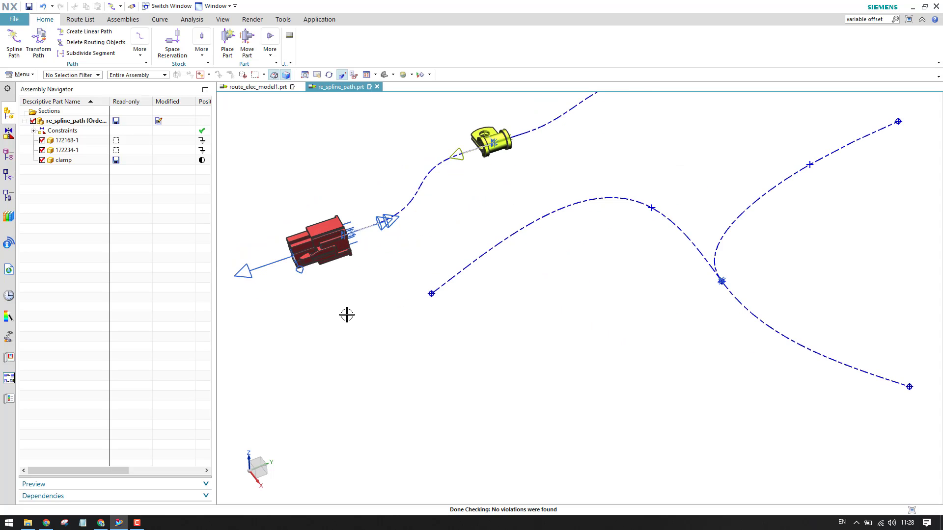
middle_click_drag(353, 322, 368, 335, "shift")
scroll(490, 217, "down", 3)
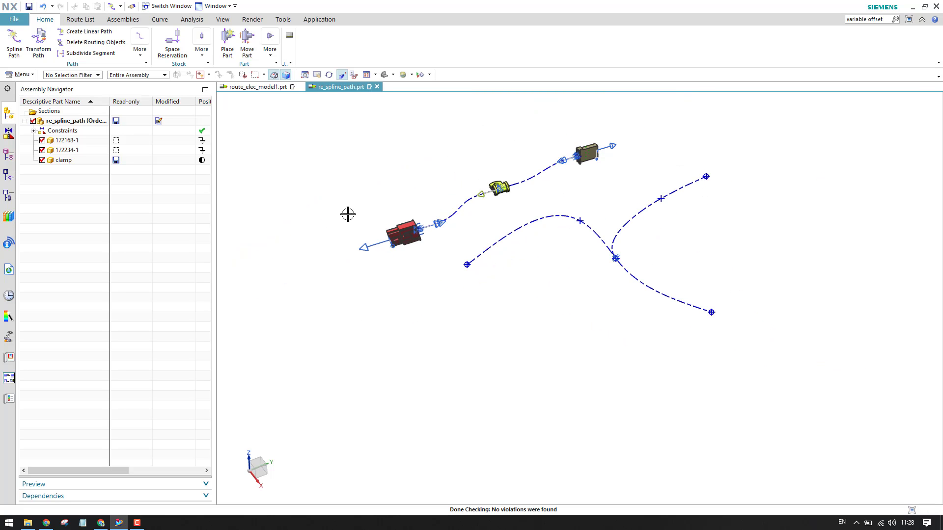
left_click(561, 222)
key("Delete")
left_click(670, 208)
key("Delete")
left_click(649, 290)
key("Delete")
middle_click_drag(334, 290, 359, 325)
left_click(18, 53)
left_click(19, 51)
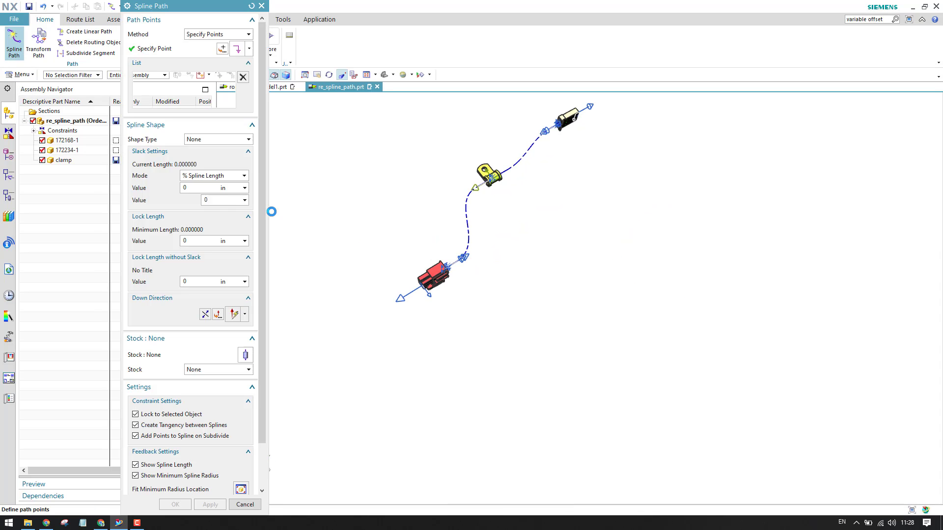
left_click(246, 502)
- Reopen the spline path between the connectors and set Point 2's back extension at the yellow clamp to 0.89 in
scroll(461, 208, "up", 5)
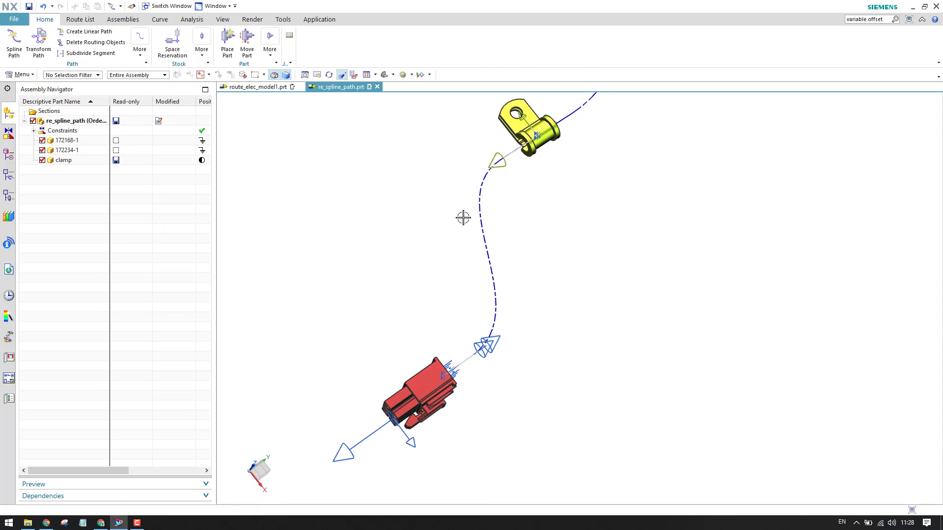
double_click(484, 236)
scroll(686, 205, "down", 1)
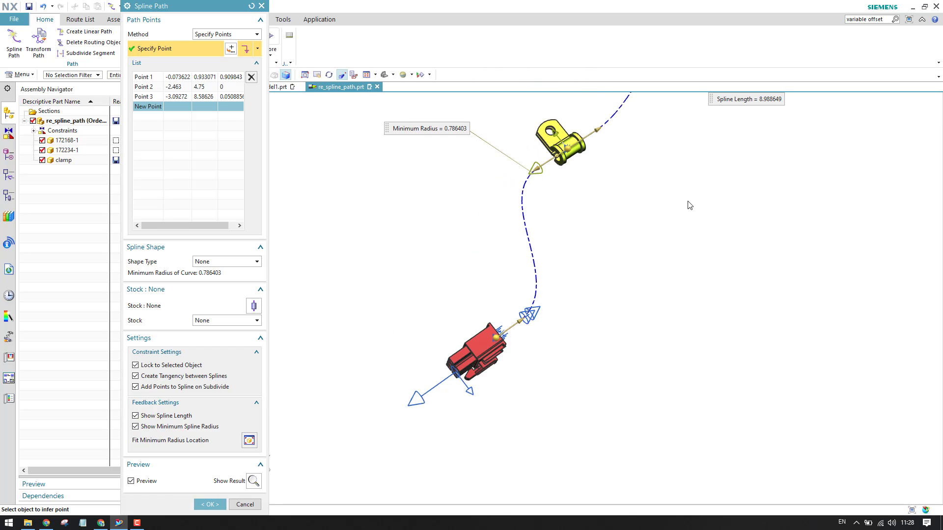
scroll(609, 227, "up", 2)
scroll(535, 264, "down", 2)
scroll(508, 194, "up", 3)
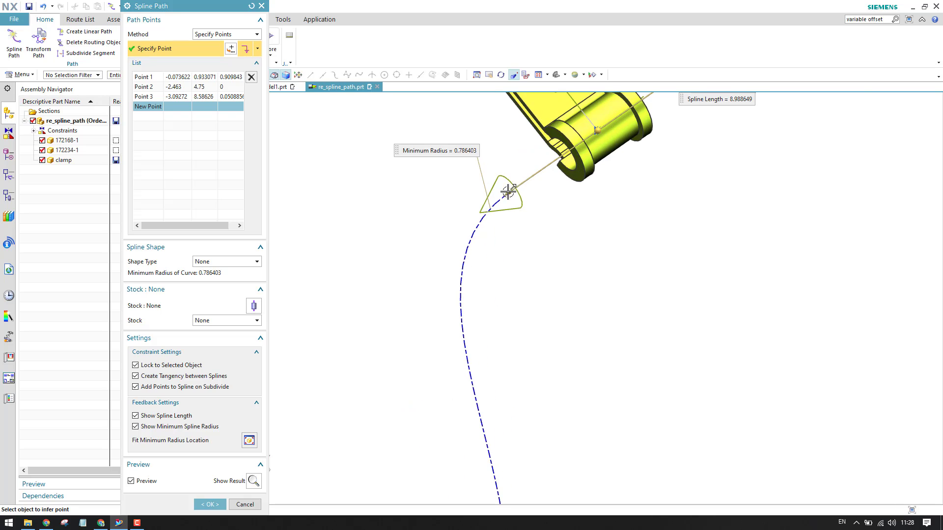
left_click(540, 180)
left_click_drag(483, 220, 513, 242)
scroll(528, 188, "up", 2)
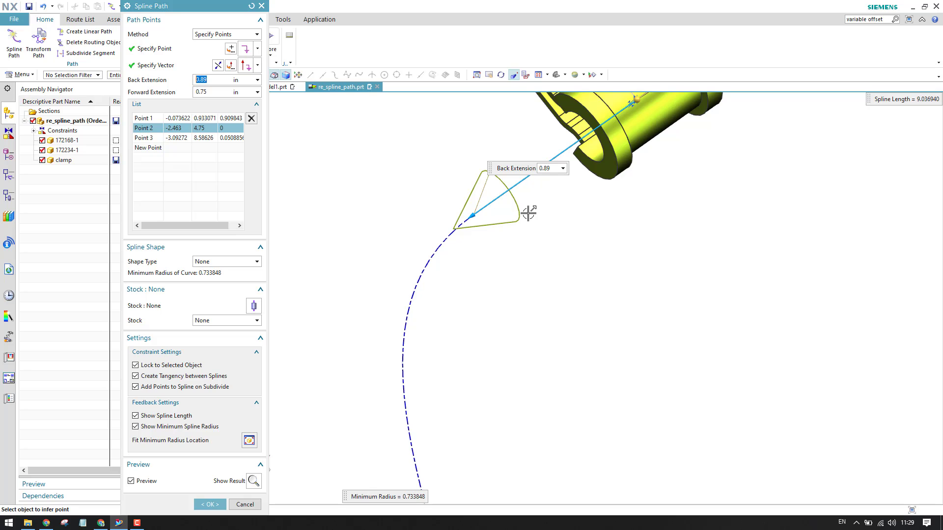
- Set Point 2's back extension at the clamp to 0.93 in and its forward extension to 0.47 in
scroll(529, 212, "down", 4)
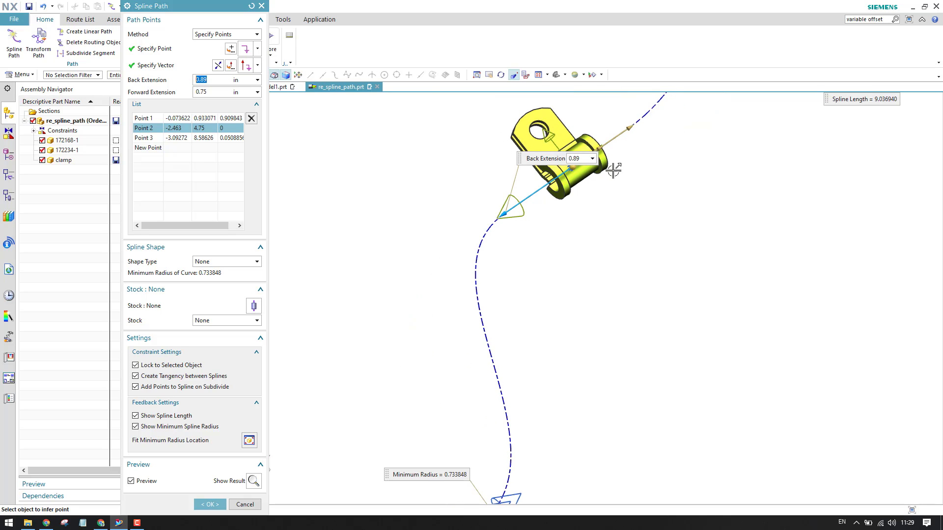
scroll(537, 168, "up", 3)
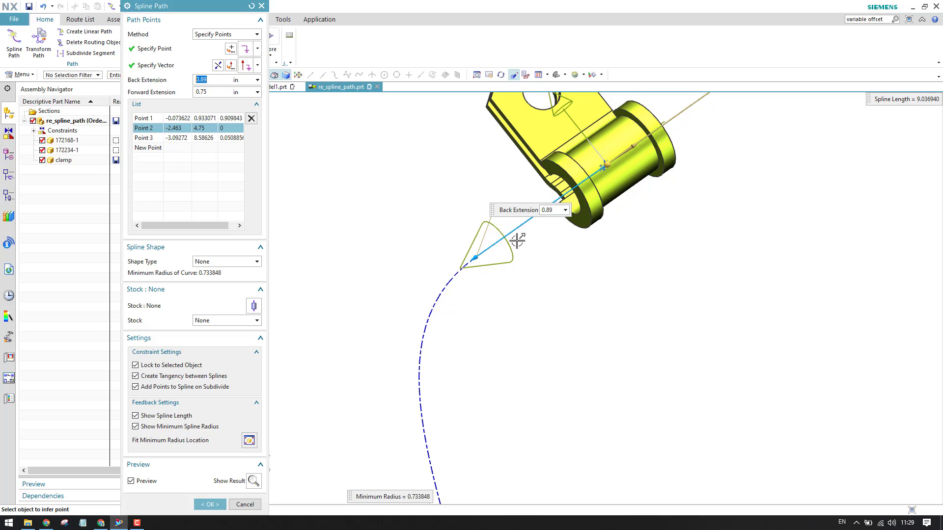
left_click_drag(596, 181, 478, 274)
scroll(479, 277, "down", 2)
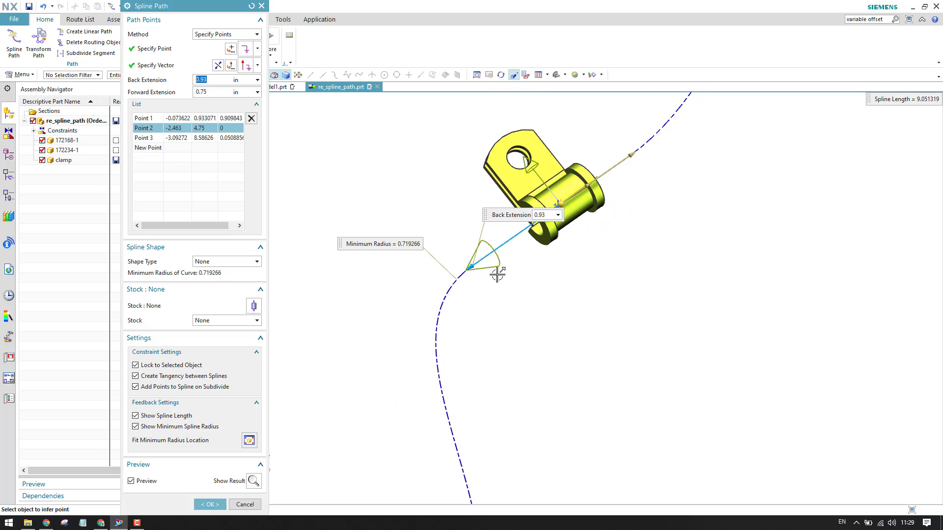
scroll(658, 197, "up", 2)
left_click_drag(618, 132, 592, 149)
scroll(592, 152, "down", 3)
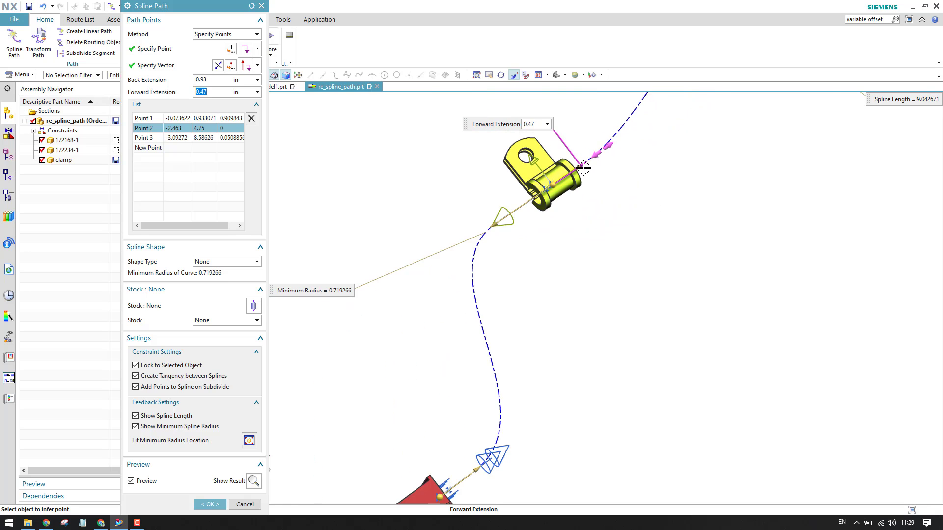
- Set Point 1's forward extension at the red connector to 0.45 in
scroll(554, 307, "up", 2)
mouse_move(522, 314)
left_mouse_down()
mouse_move(572, 277)
mouse_move(524, 330)
left_mouse_up()
scroll(518, 319, "down", 2)
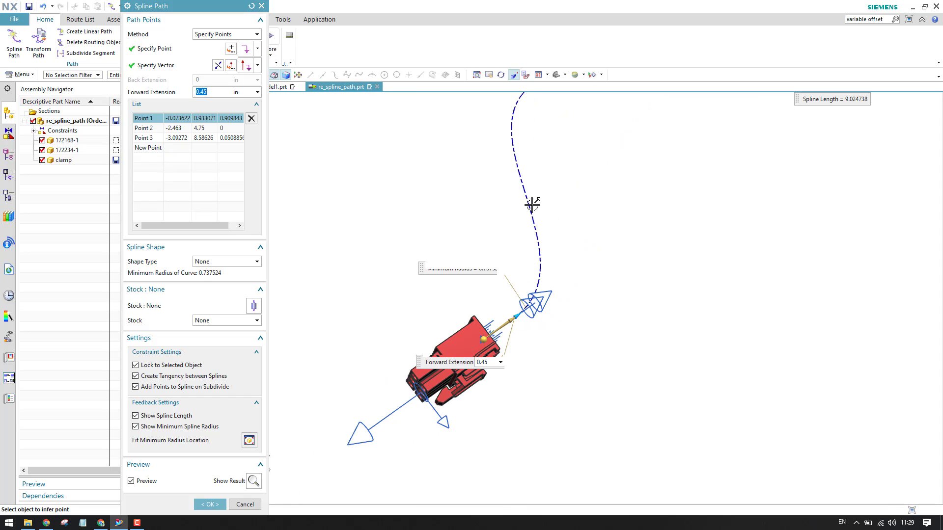
- Add a path point on the spline between the red connector and clamp, using Point on Curve/Edge at about 2.36 in curve length
scroll(560, 150, "down", 3)
scroll(513, 157, "up", 5)
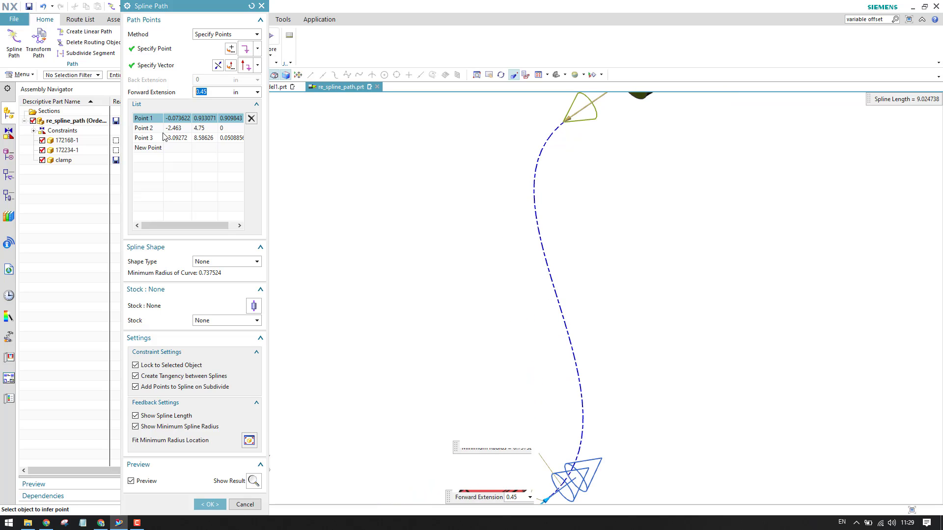
left_click(158, 149)
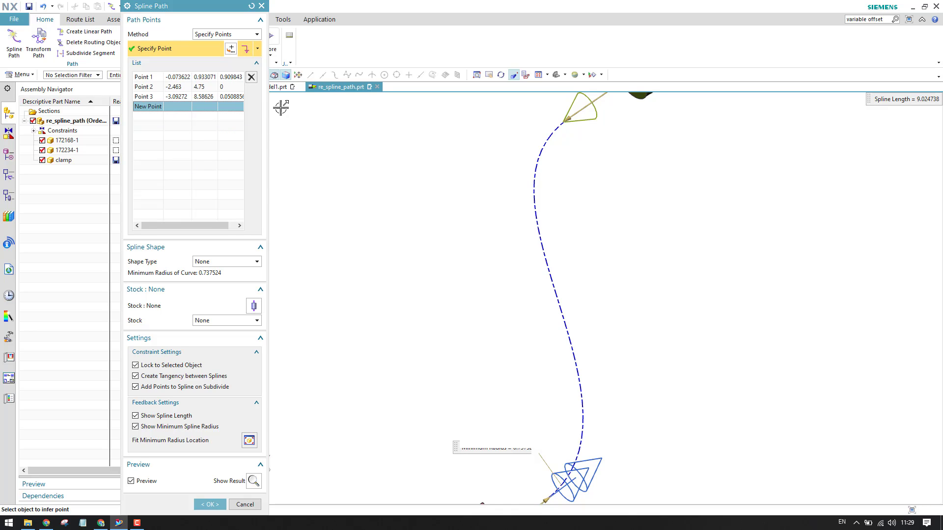
left_click_drag(212, 8, 213, 106)
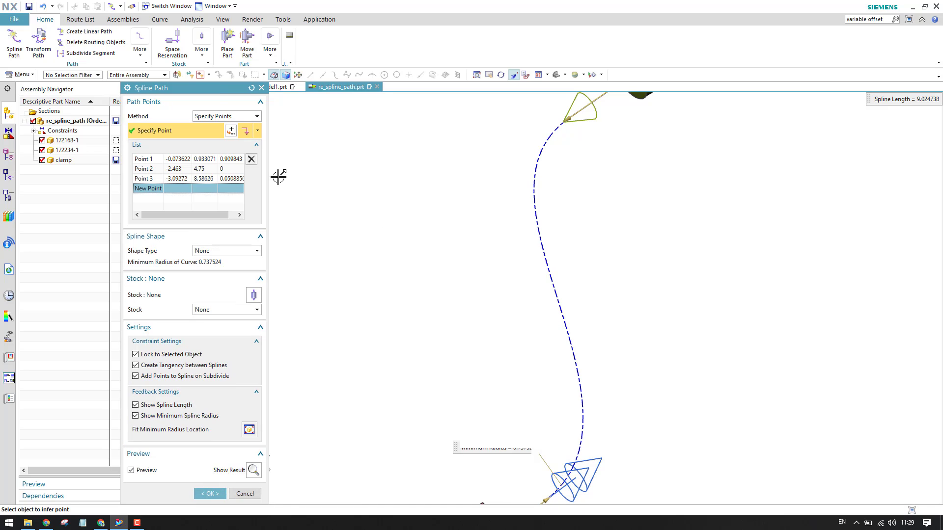
left_click(257, 134)
left_click(244, 148)
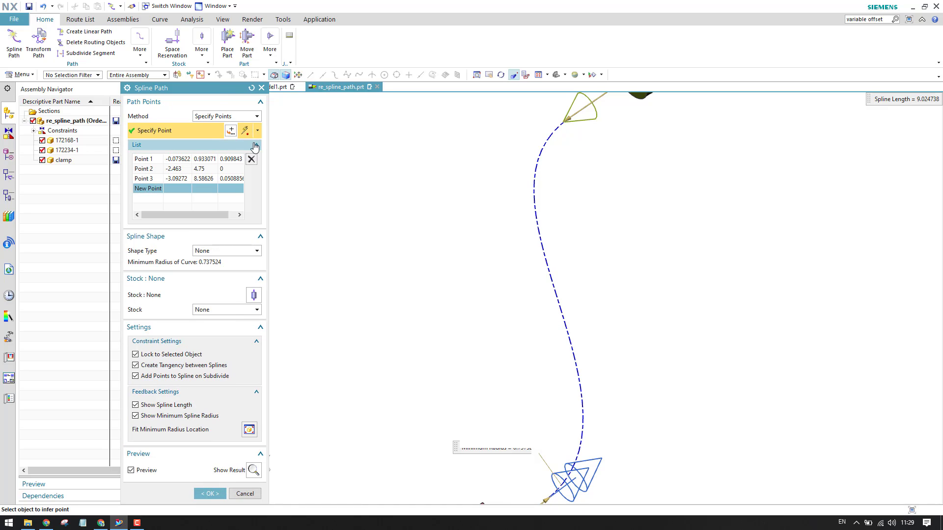
left_click(231, 130)
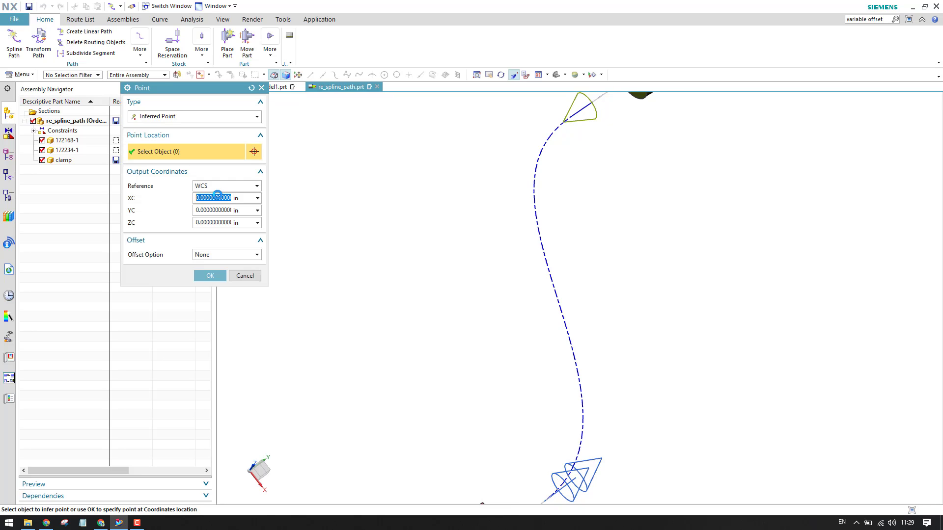
left_click(210, 119)
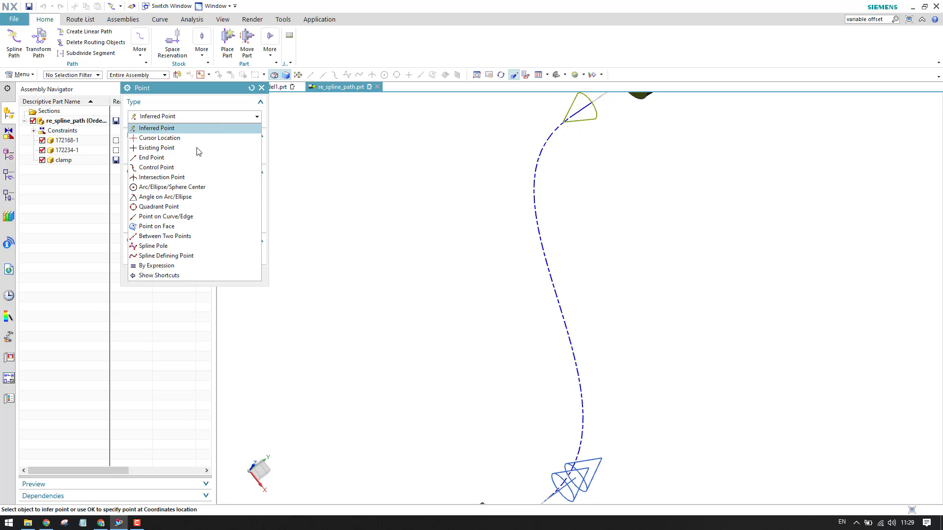
left_click(185, 219)
left_click(557, 295)
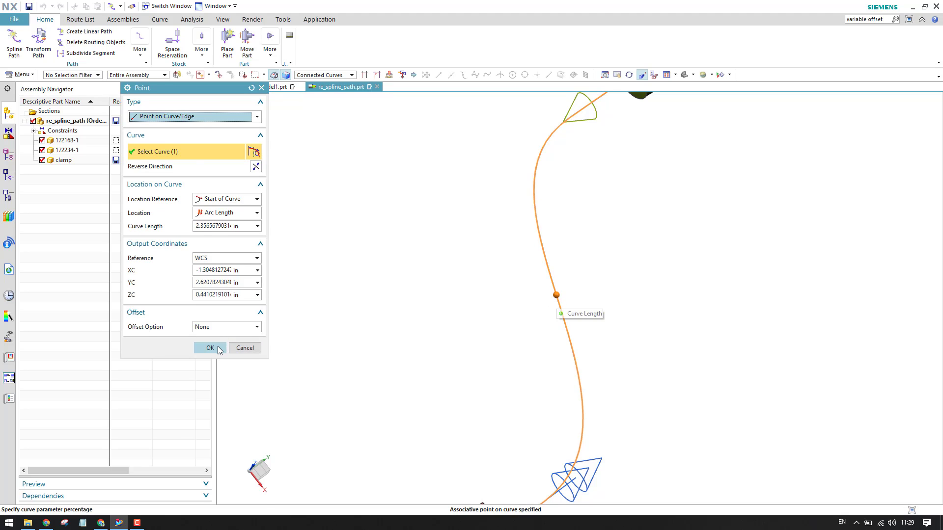
left_click(210, 335)
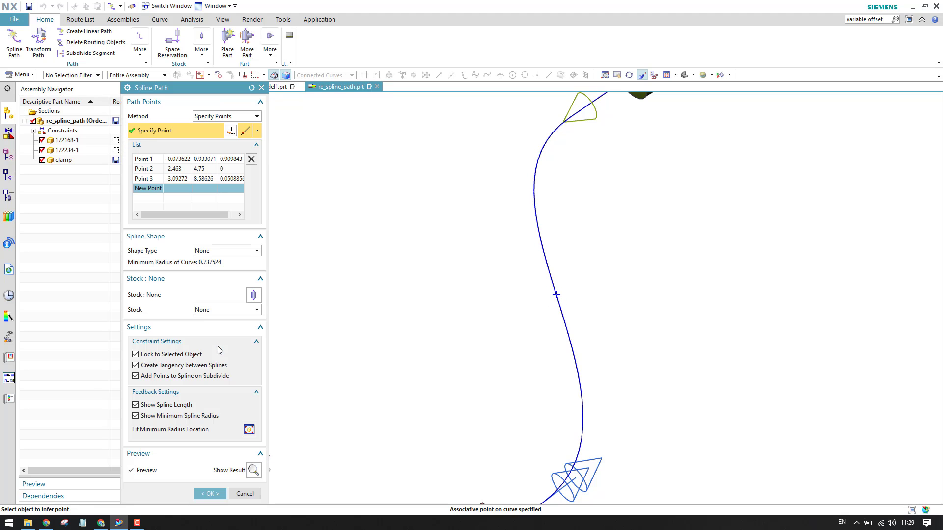
- Move the added path point between the red connector and clamp 0.18 in along YC and accept the spline path
left_click(558, 294)
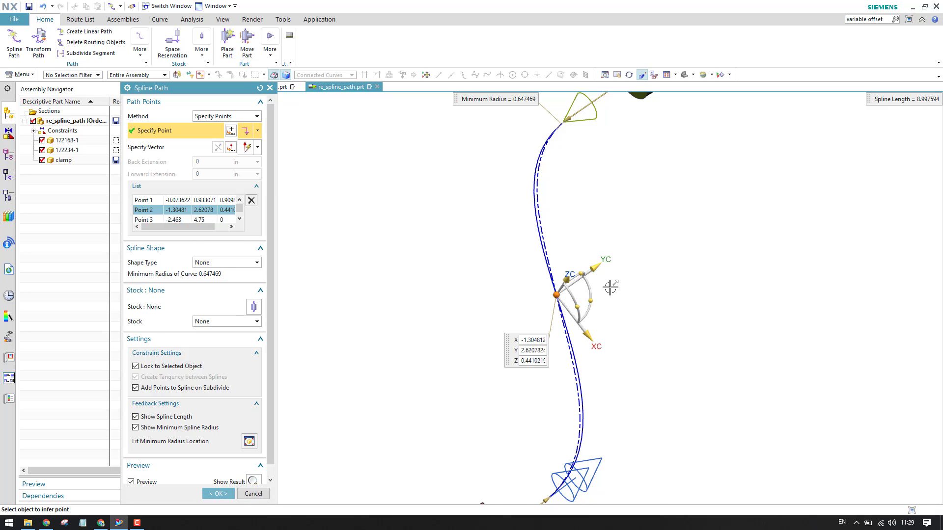
left_click_drag(593, 266, 612, 255)
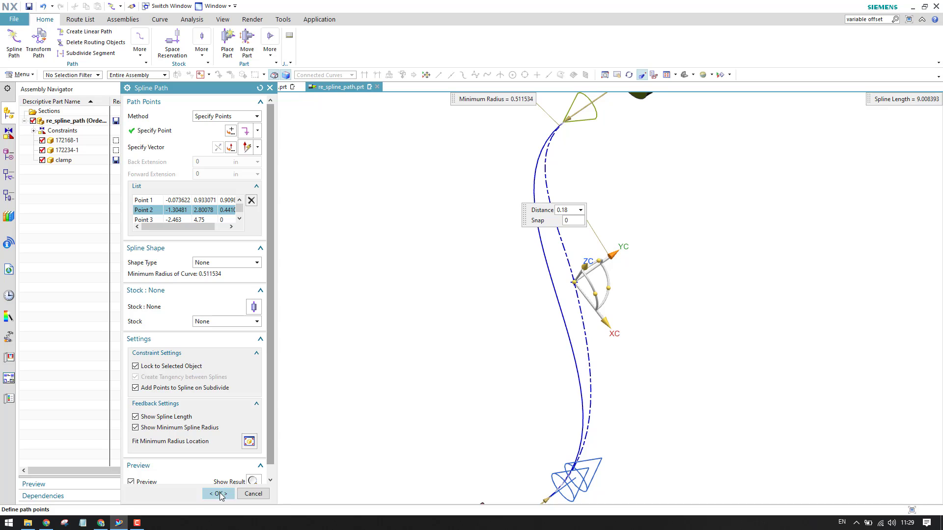
left_click(219, 494)
- Reopen the spline path, move Point 2 by -0.2 in along YC, and accept the edit
scroll(529, 245, "down", 4)
scroll(558, 182, "up", 5)
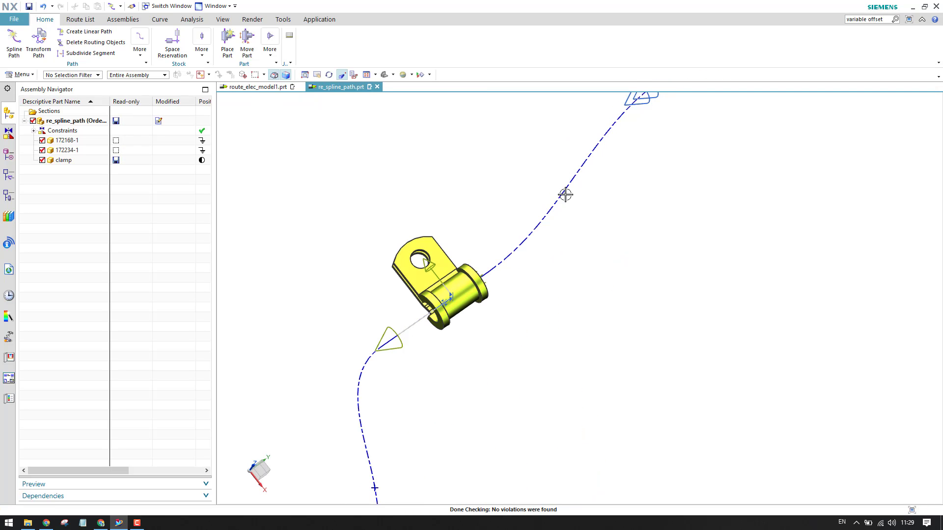
scroll(545, 237, "down", 5)
scroll(492, 316, "up", 5)
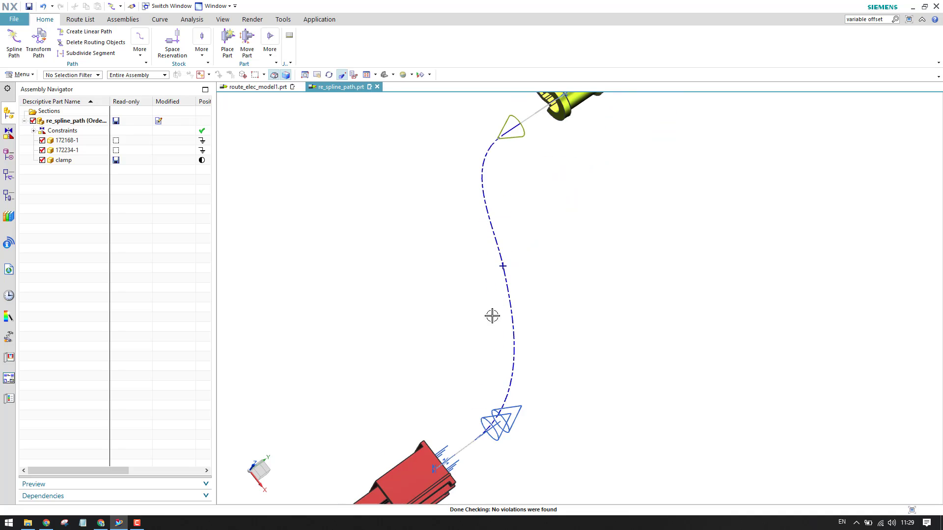
double_click(505, 291)
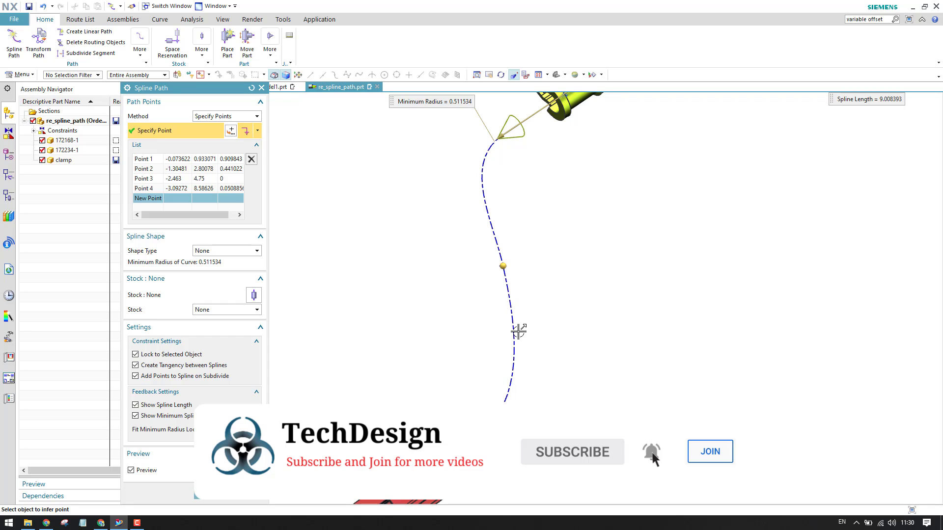
left_click(503, 267)
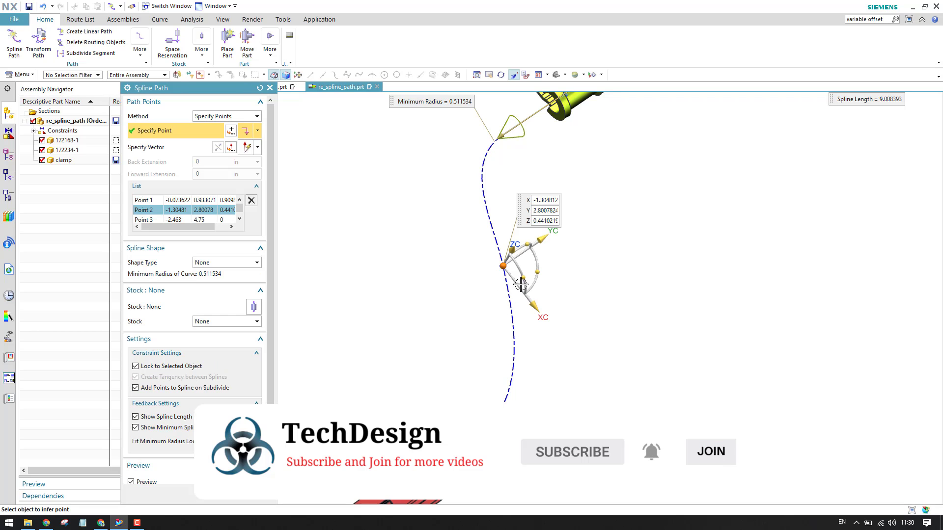
left_click_drag(543, 238, 526, 250)
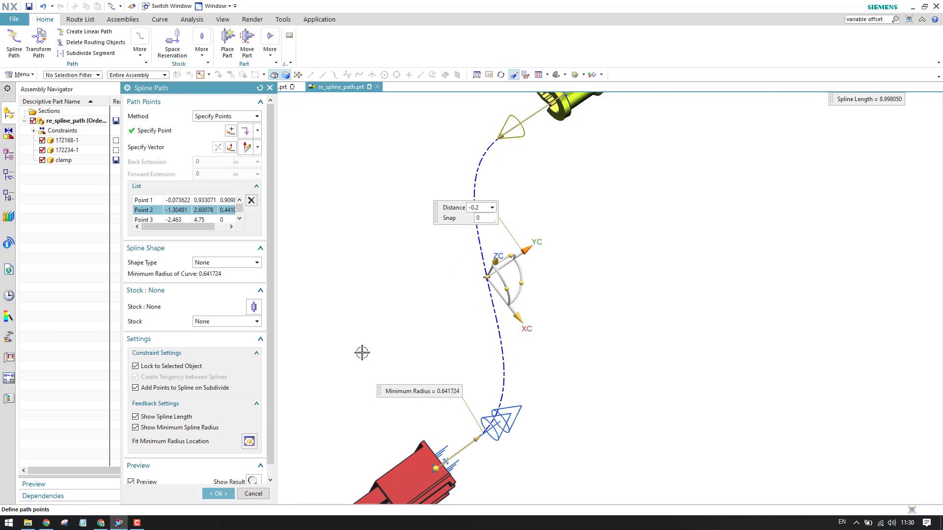
left_click(218, 493)
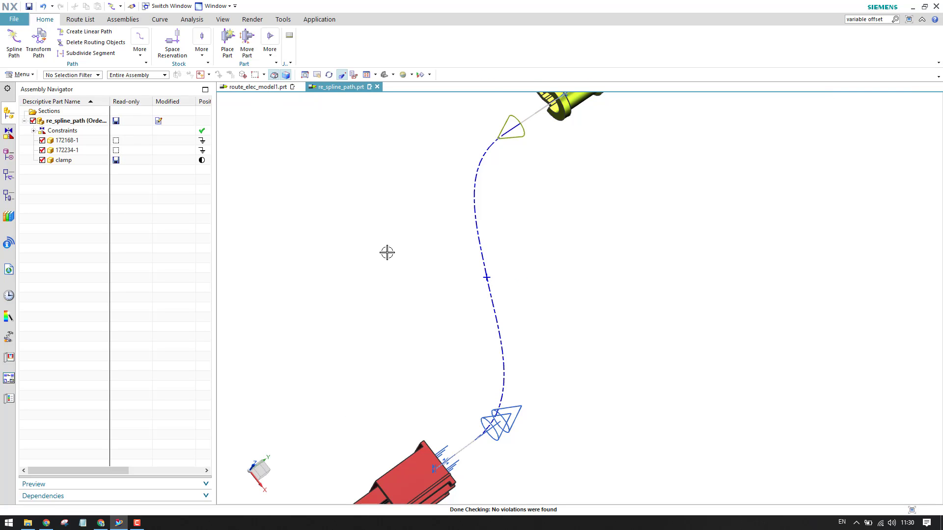
scroll(387, 252, "down", 4)
mouse_move(396, 264)
middle_mouse_down()
mouse_move(379, 217)
mouse_move(393, 251)
middle_mouse_up()
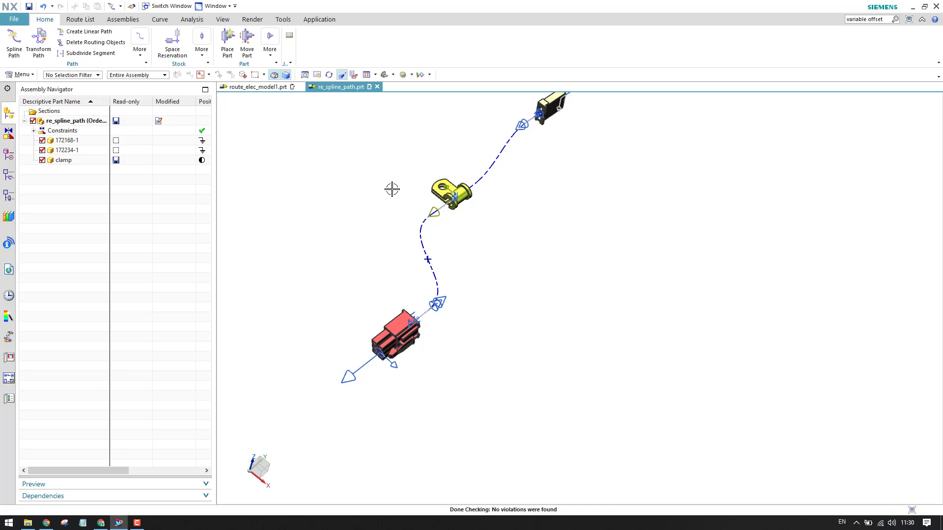
key("Home")
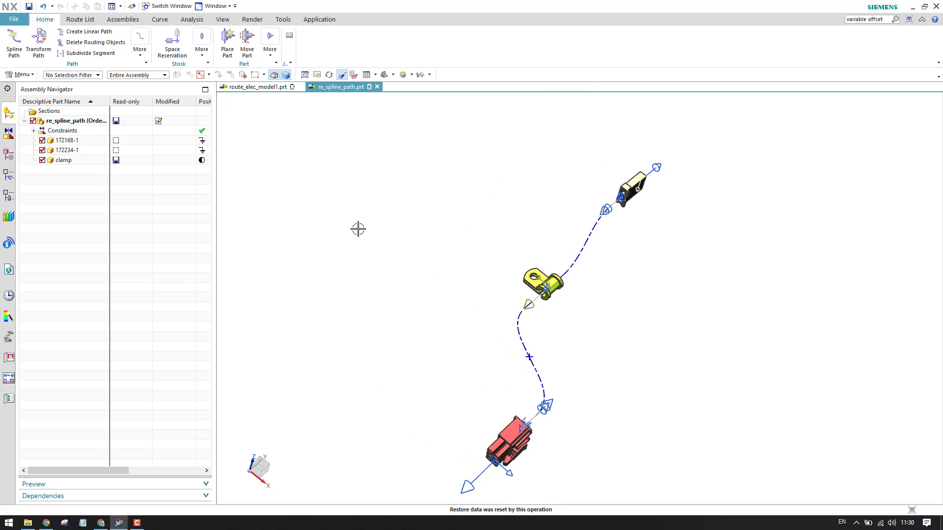